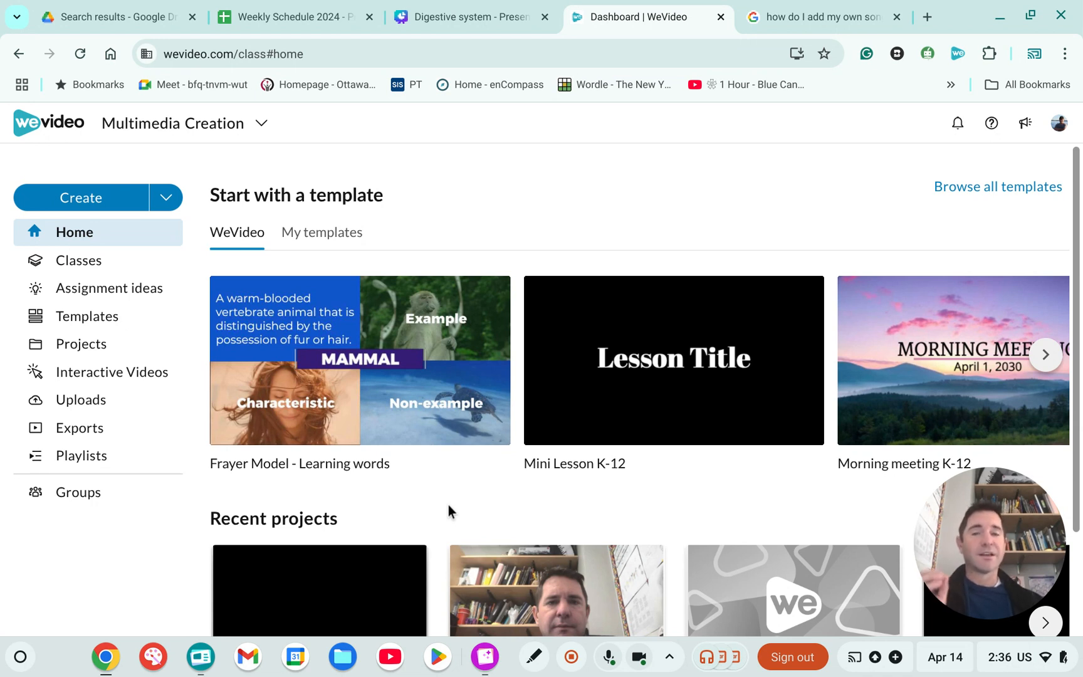
Create a new video project and title it "Spring Video" followed by the teacher's name.
left_click(89, 202)
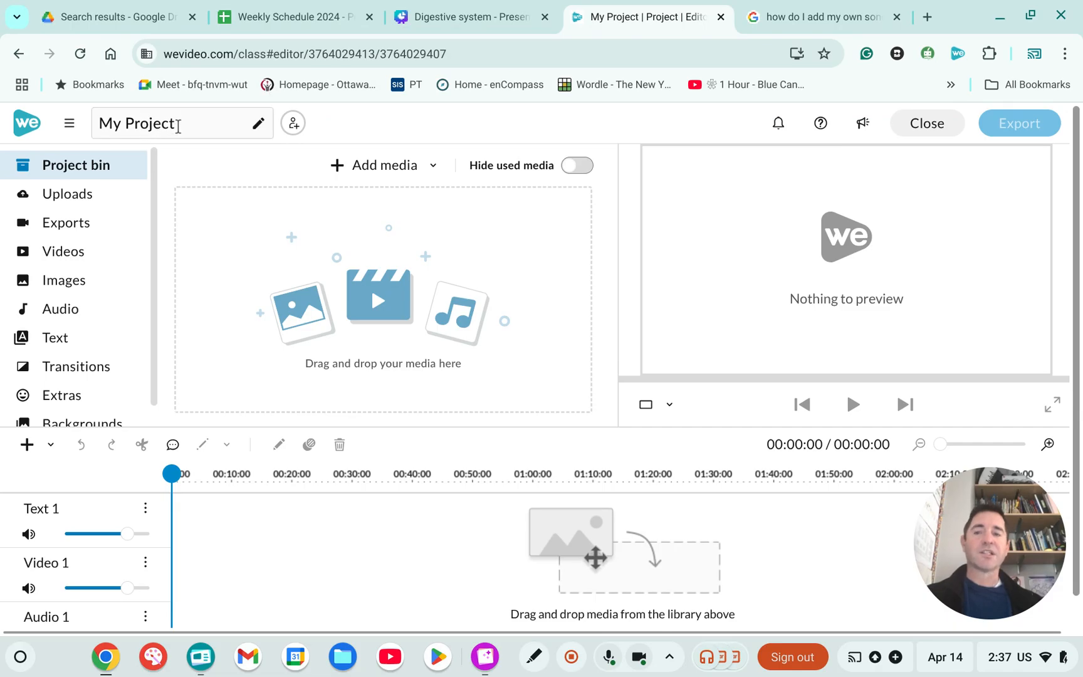
left_click(178, 126)
triple_click(183, 123)
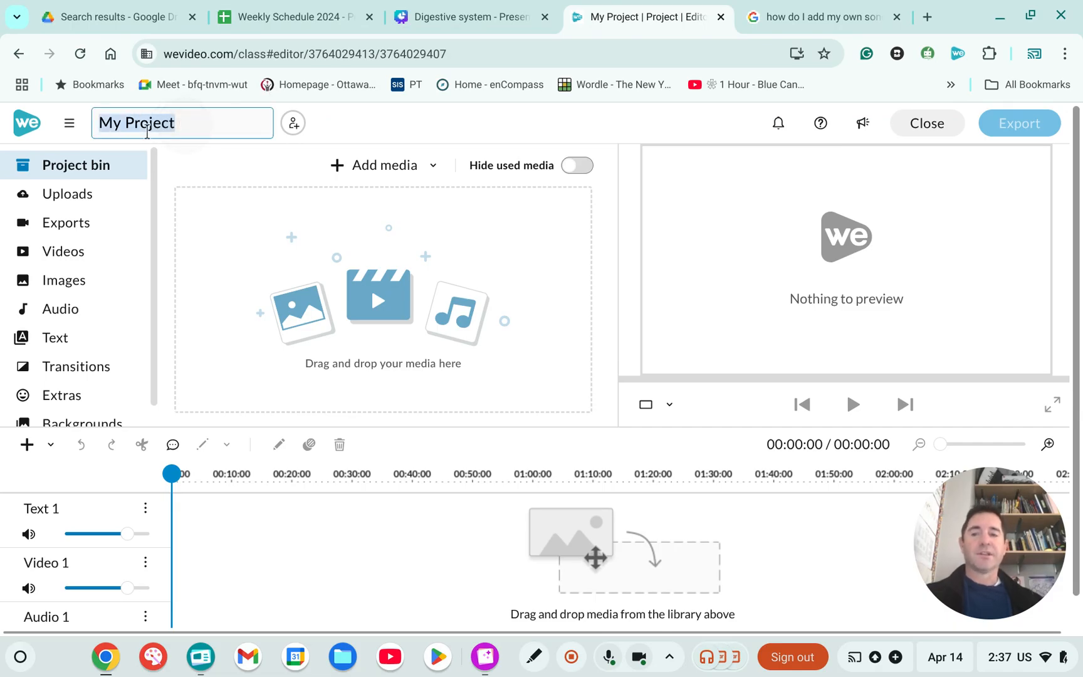
key("BackSpace")
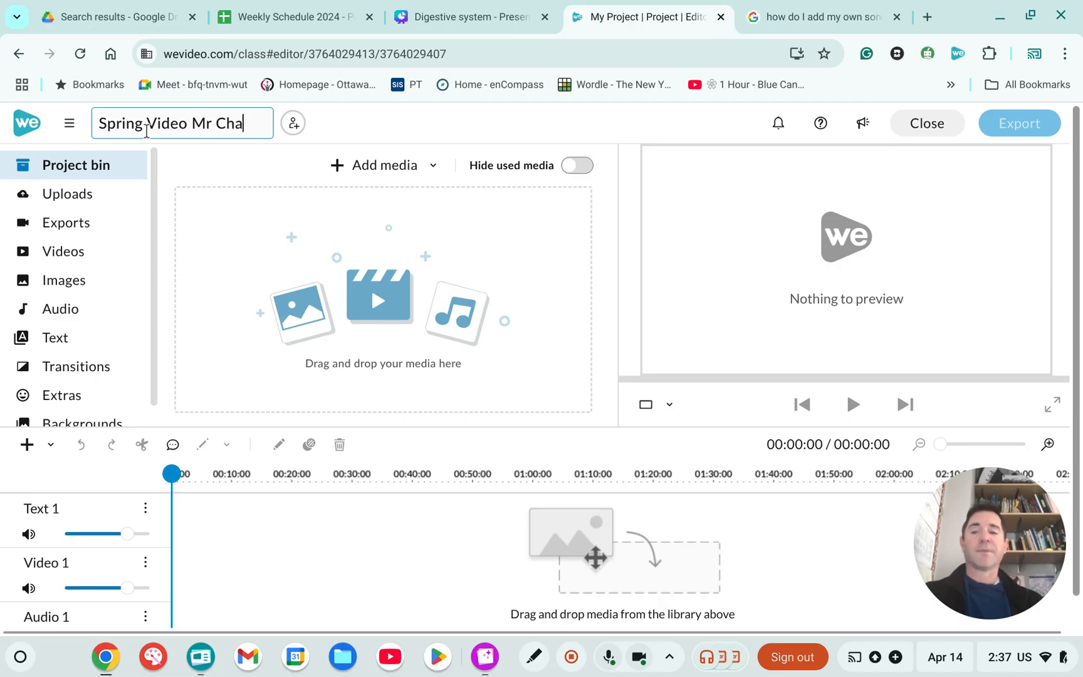
type("rles")
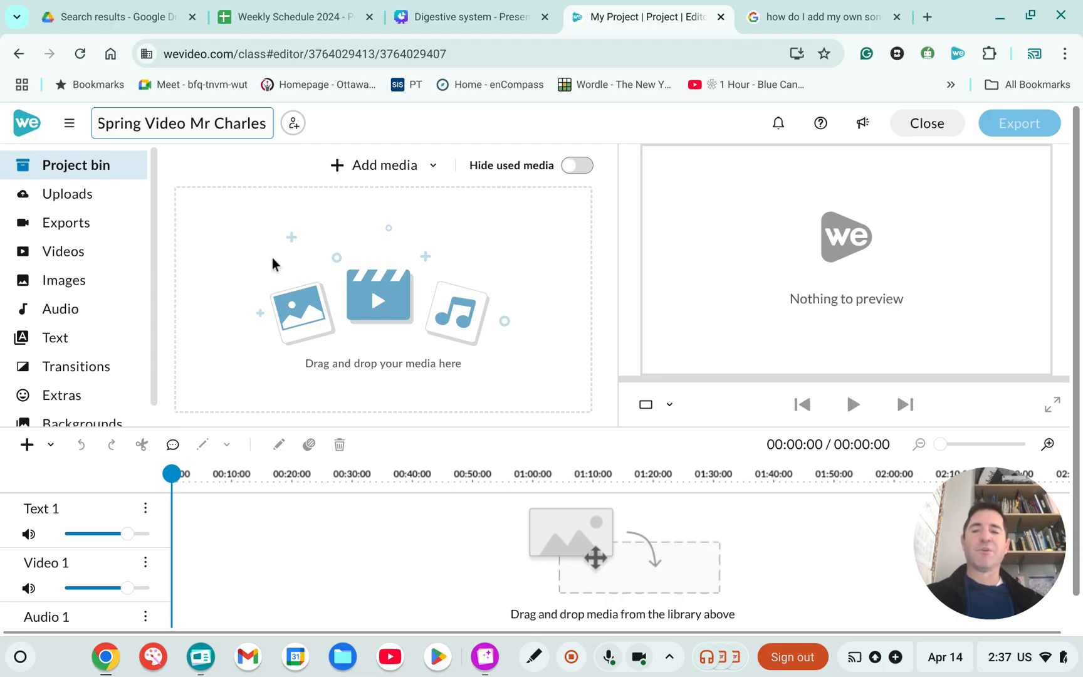
Search the stock image library for "Flowers".
left_click(73, 282)
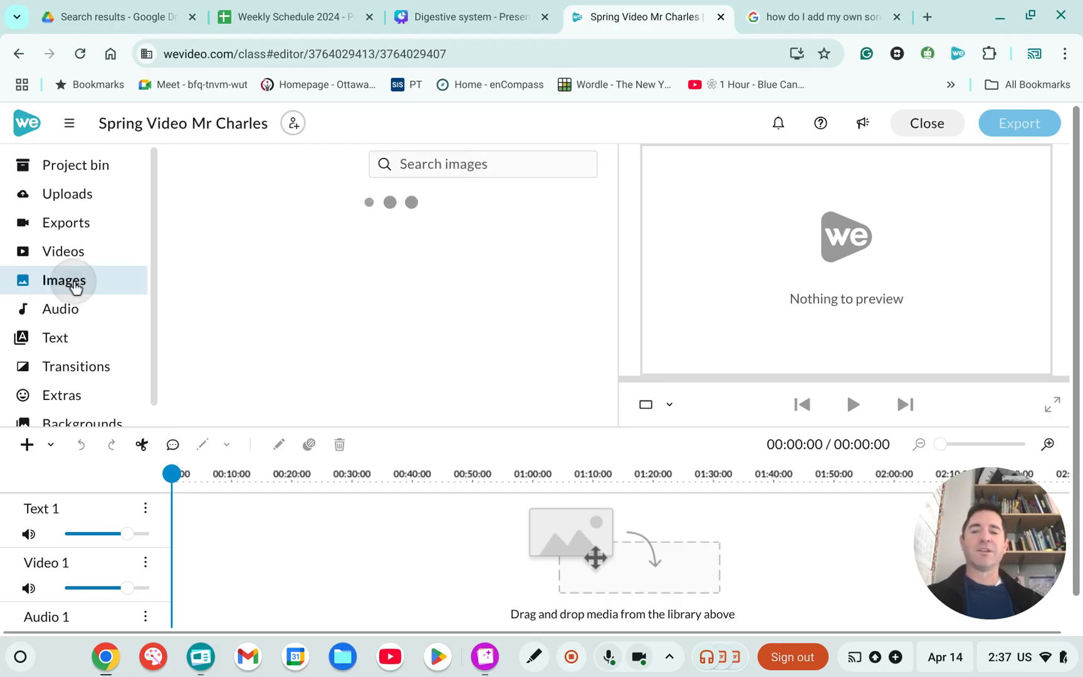
left_click(477, 163)
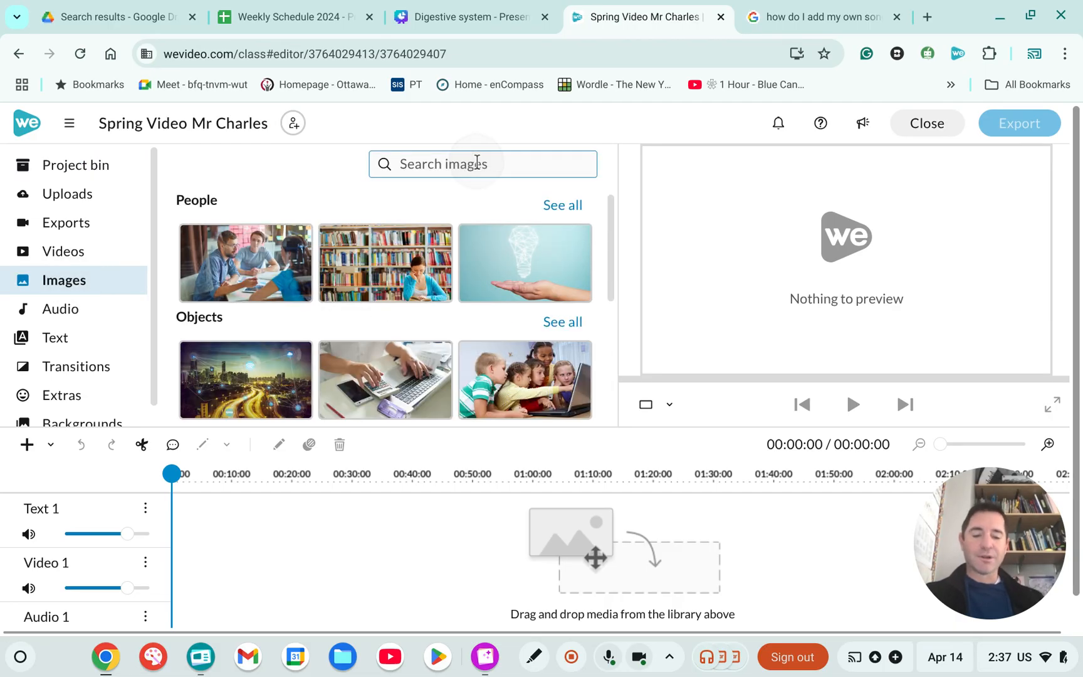
type("Flowers")
key("Return")
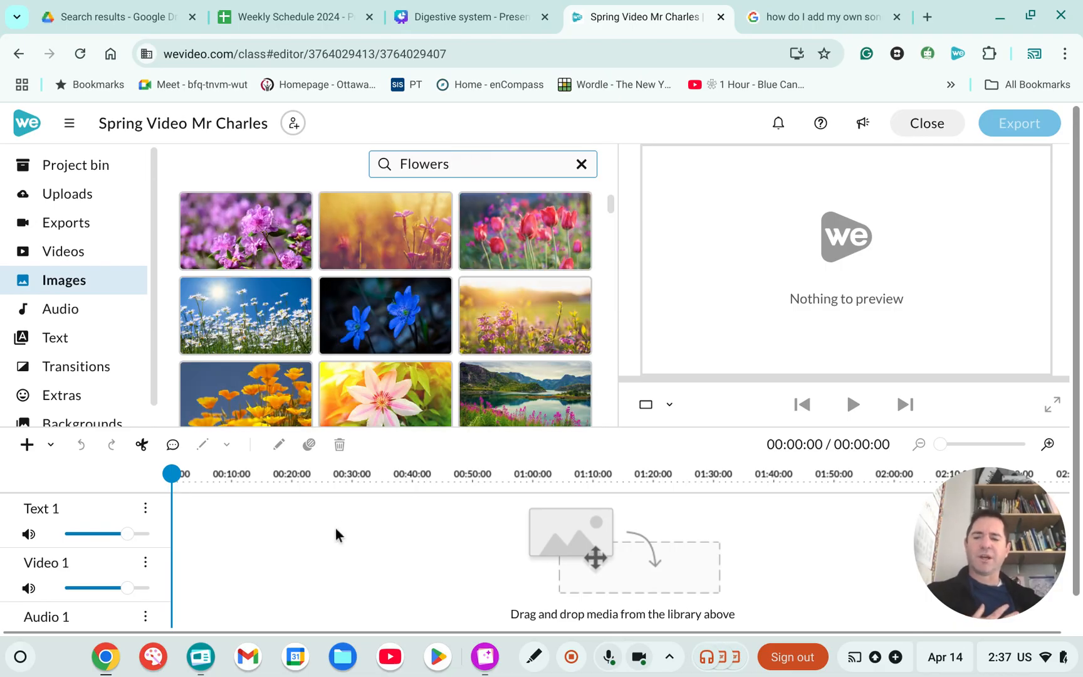
Add the first nine flower images one after another to the Video 1 track, in the order they are listed, starting at 0:00.
scroll(280, 566, "down", 1)
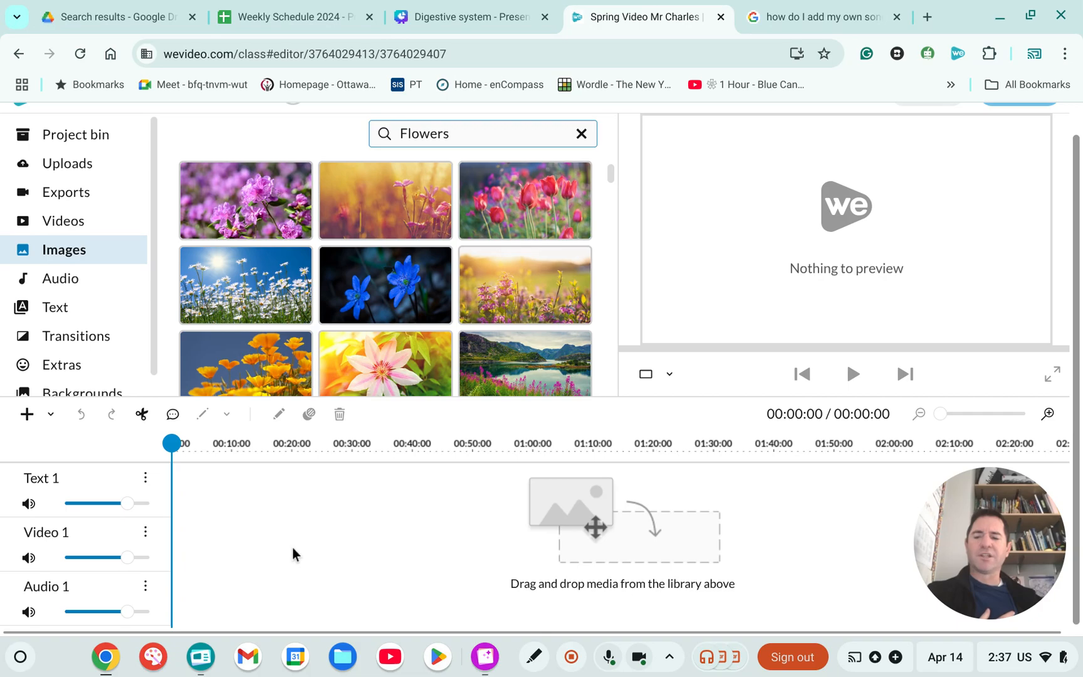
left_click_drag(247, 210, 174, 549)
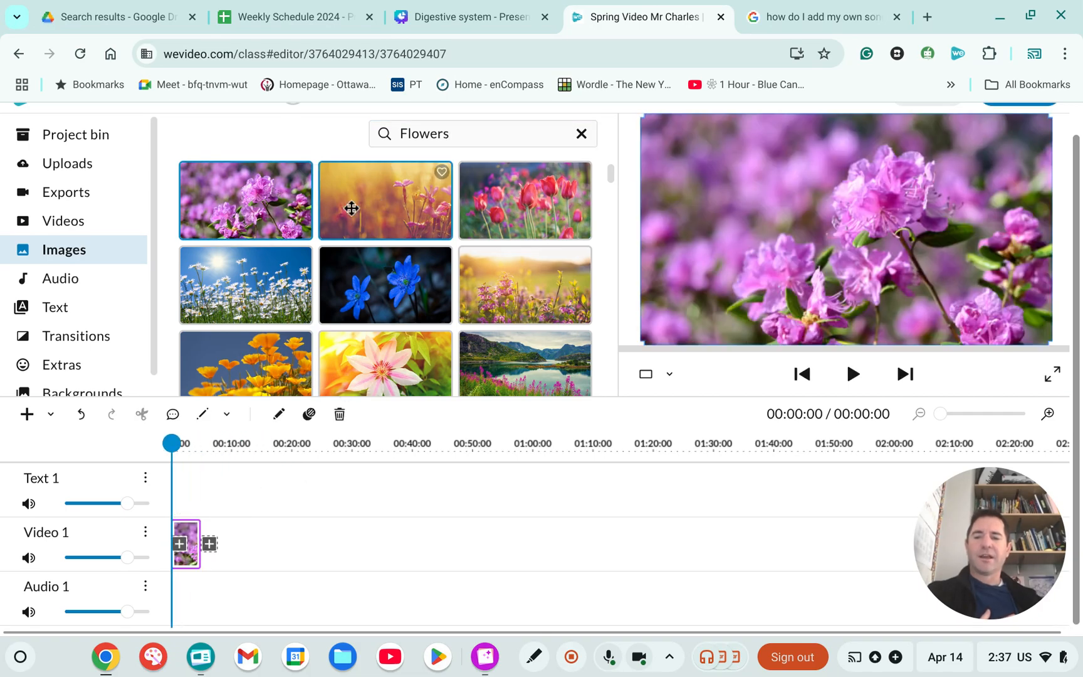
left_click_drag(351, 208, 218, 549)
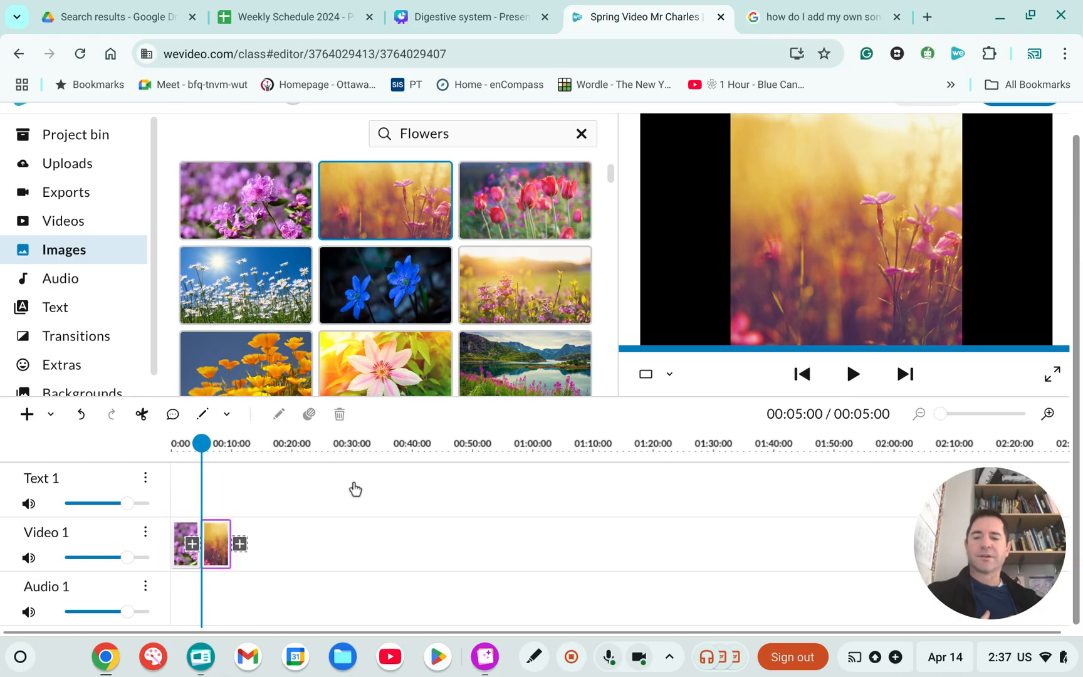
left_click_drag(496, 194, 258, 549)
left_click_drag(246, 285, 285, 542)
left_click_drag(385, 285, 316, 549)
left_click_drag(524, 285, 338, 544)
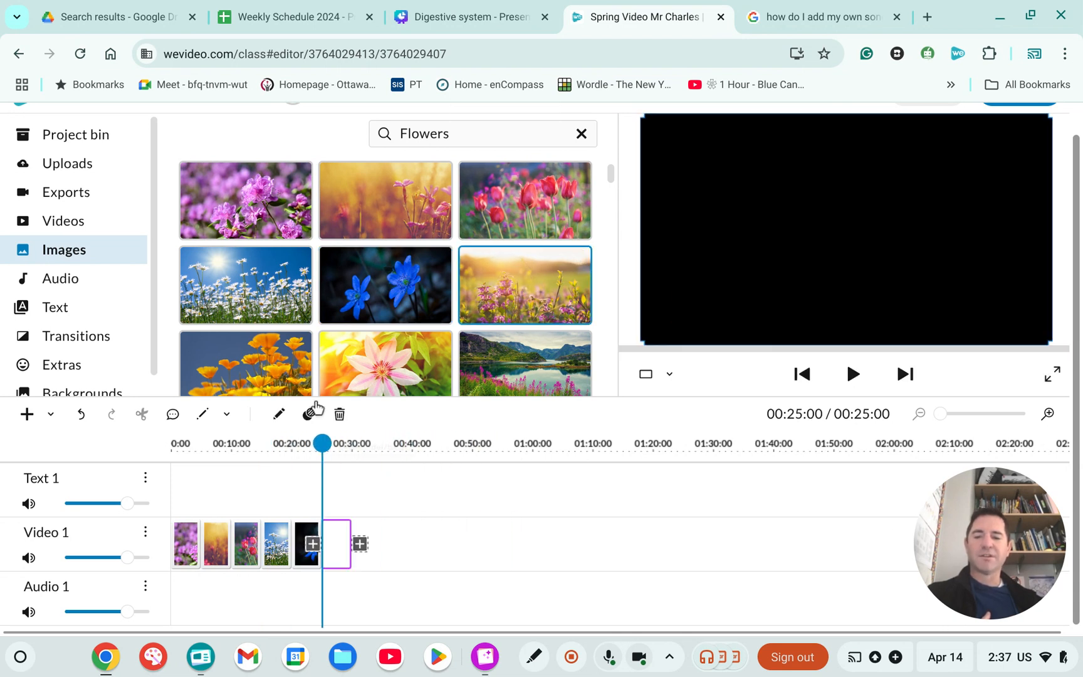
left_click_drag(269, 369, 366, 544)
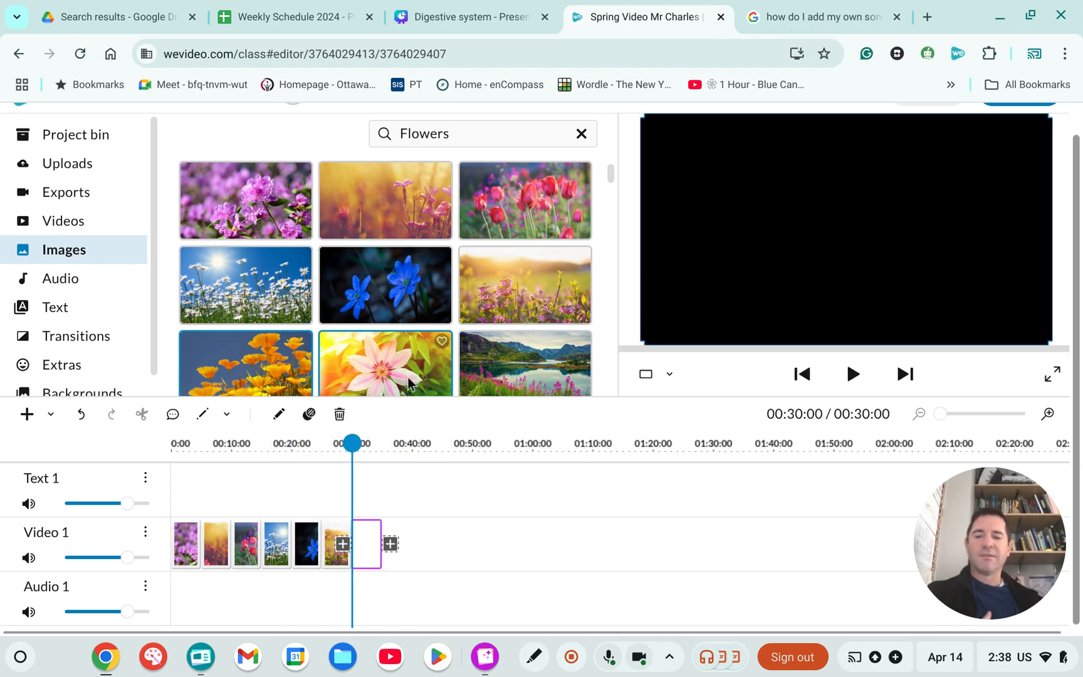
left_click_drag(400, 354, 402, 536)
left_click_drag(525, 364, 426, 543)
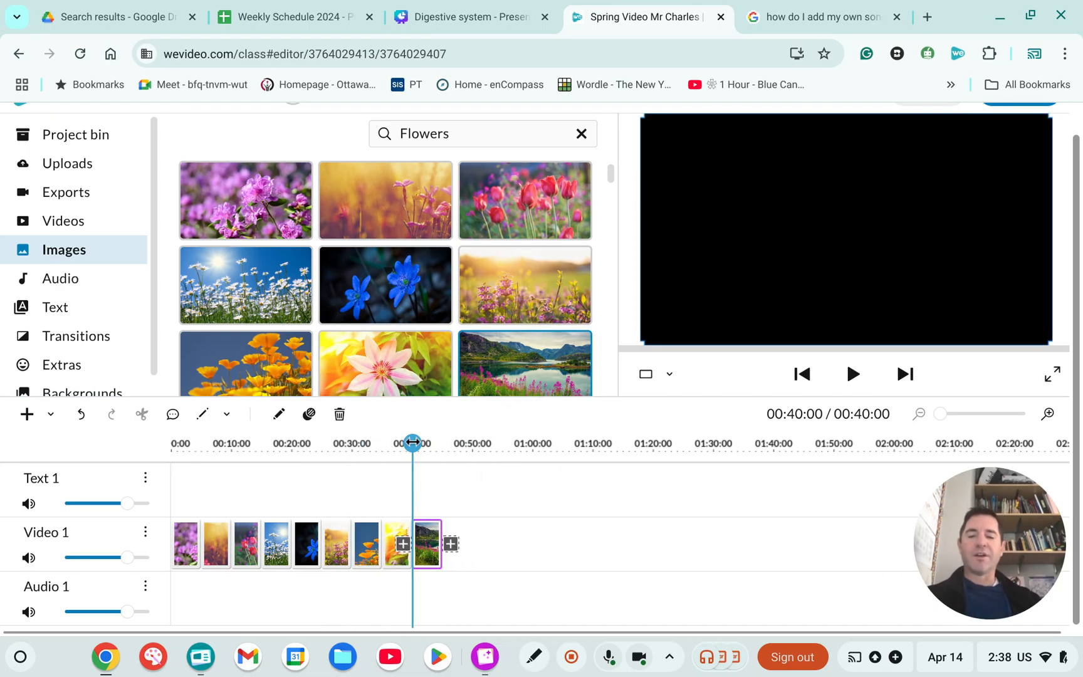
Play the slideshow preview from the beginning and pause it during the white daisies image.
left_click_drag(413, 441, 44, 451)
left_click(853, 374)
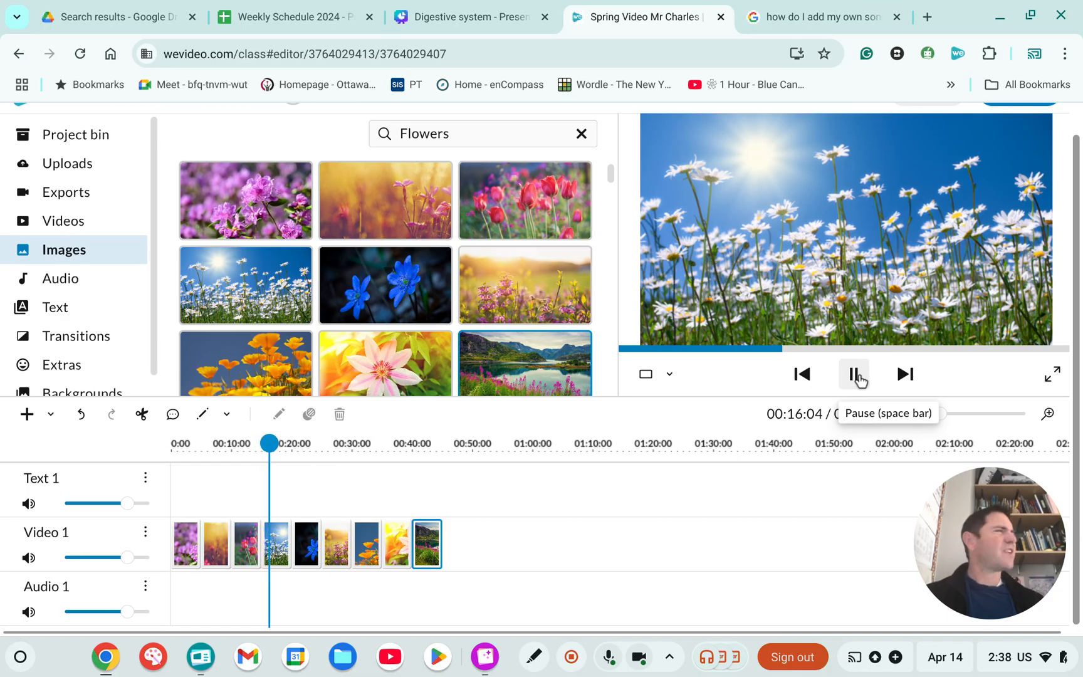
left_click(855, 374)
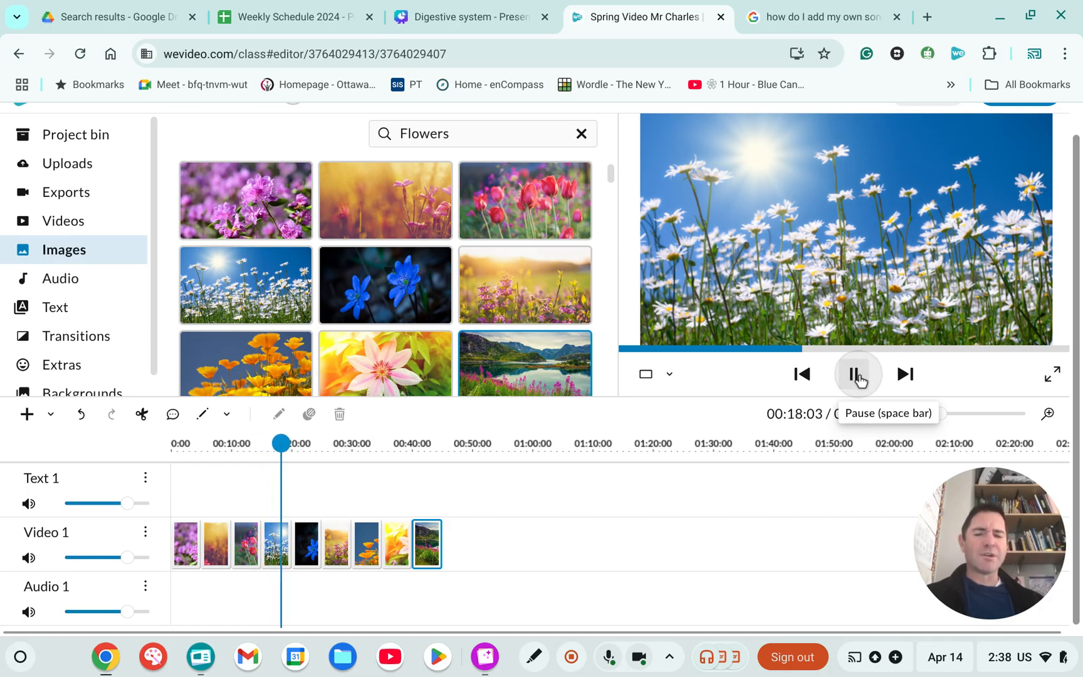
Set all nine Video 1 photos to 5 seconds with the Ken Burns animation applied, and play the slideshow from the start.
left_click_drag(577, 537, 176, 543)
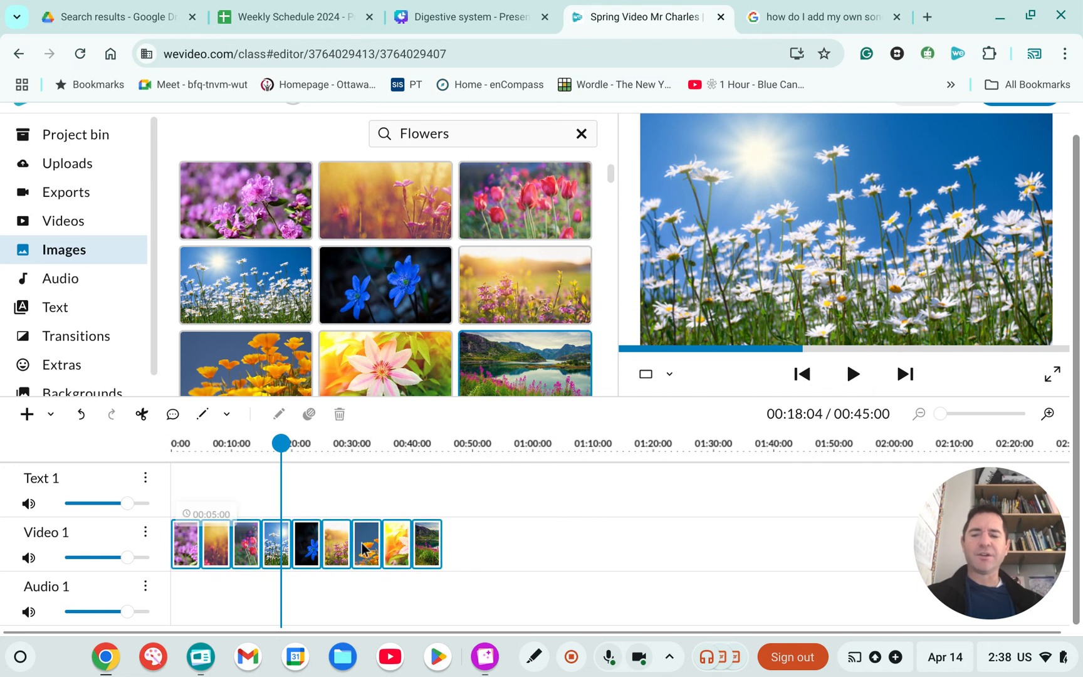
right_click(433, 550)
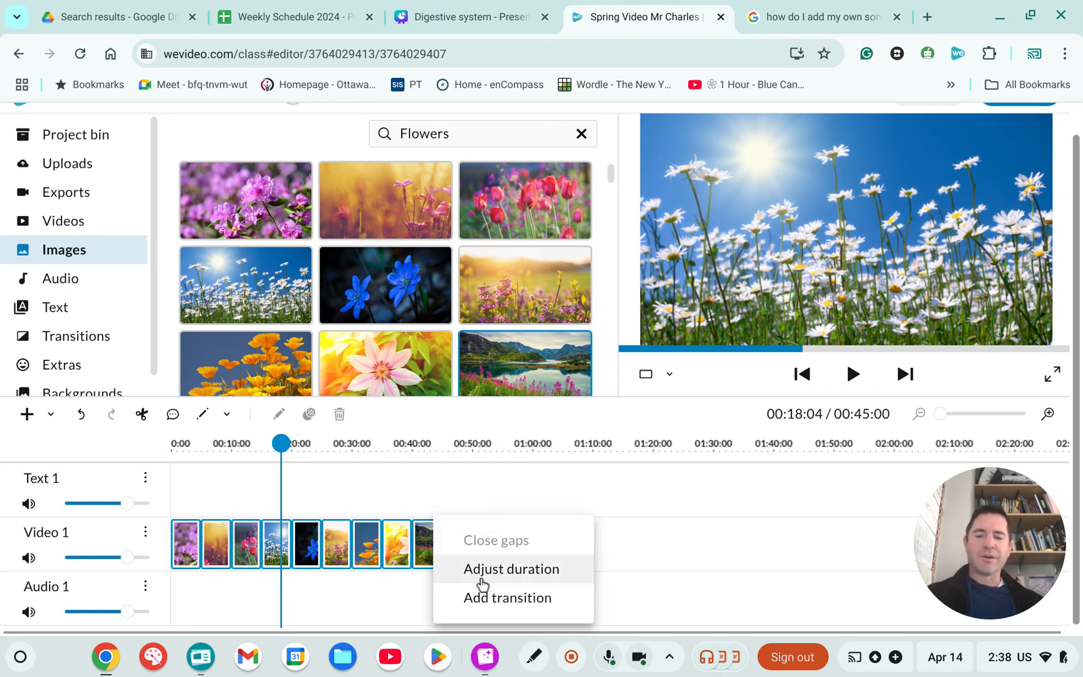
left_click(480, 572)
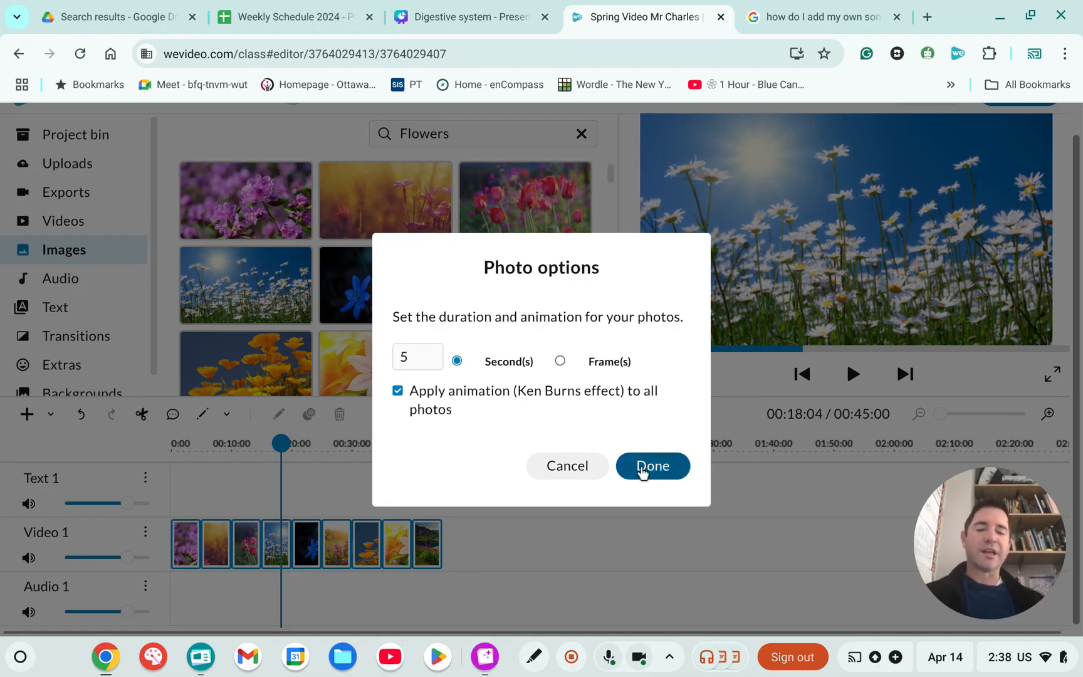
left_click(650, 473)
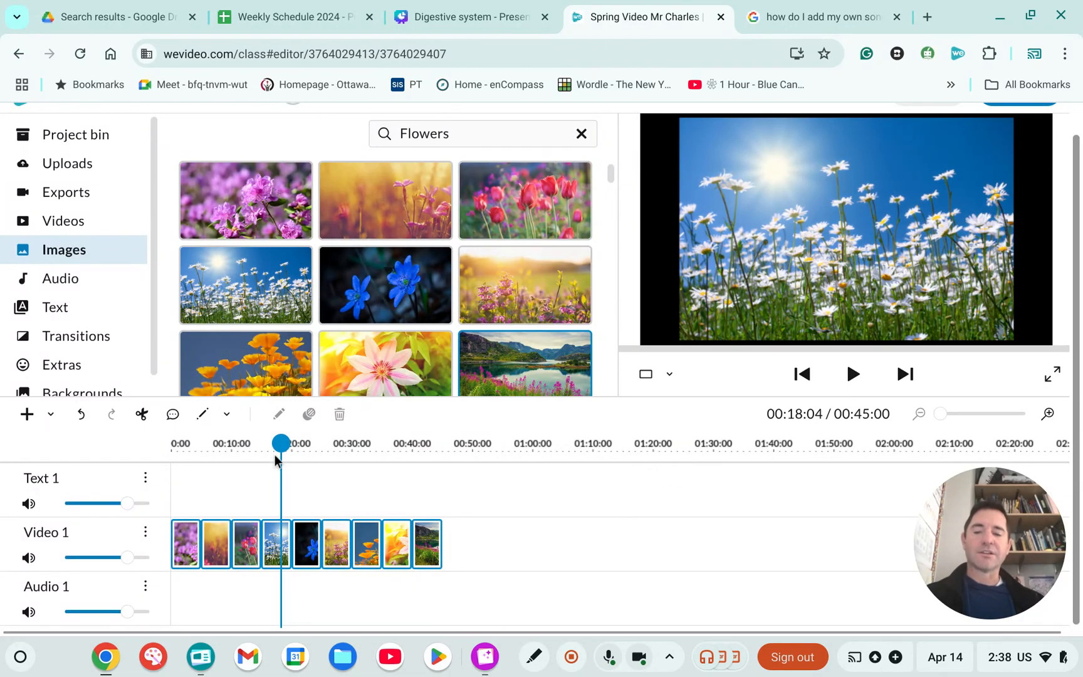
left_click_drag(276, 460, 172, 454)
left_click(853, 387)
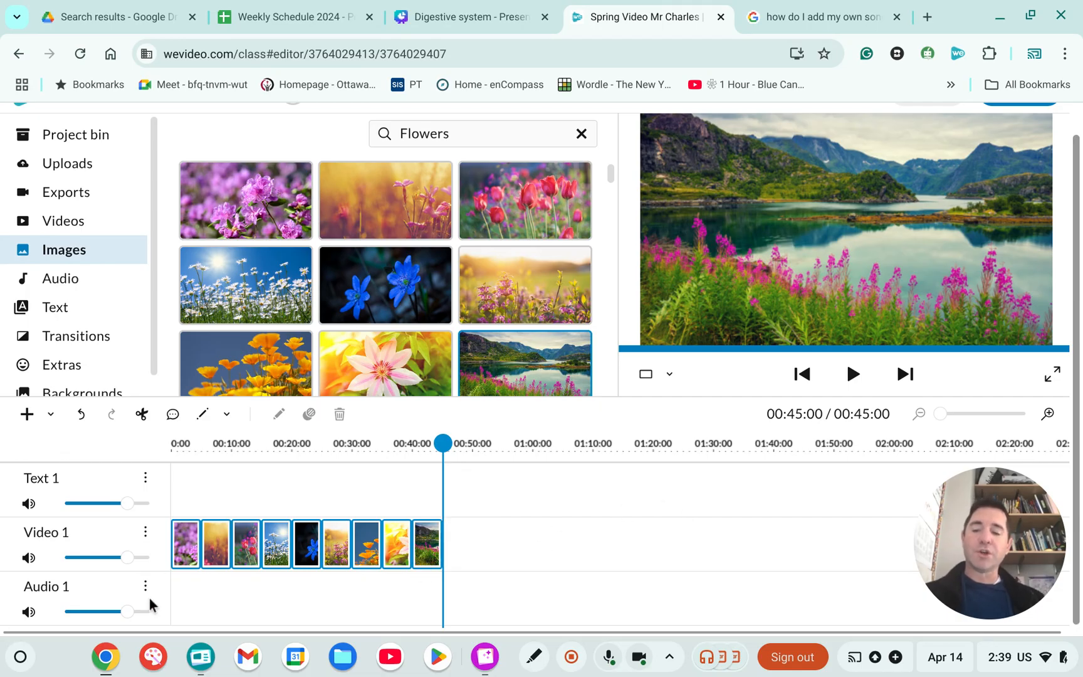
Browse the stock audio categories and search the audio library for "spring".
left_click(73, 287)
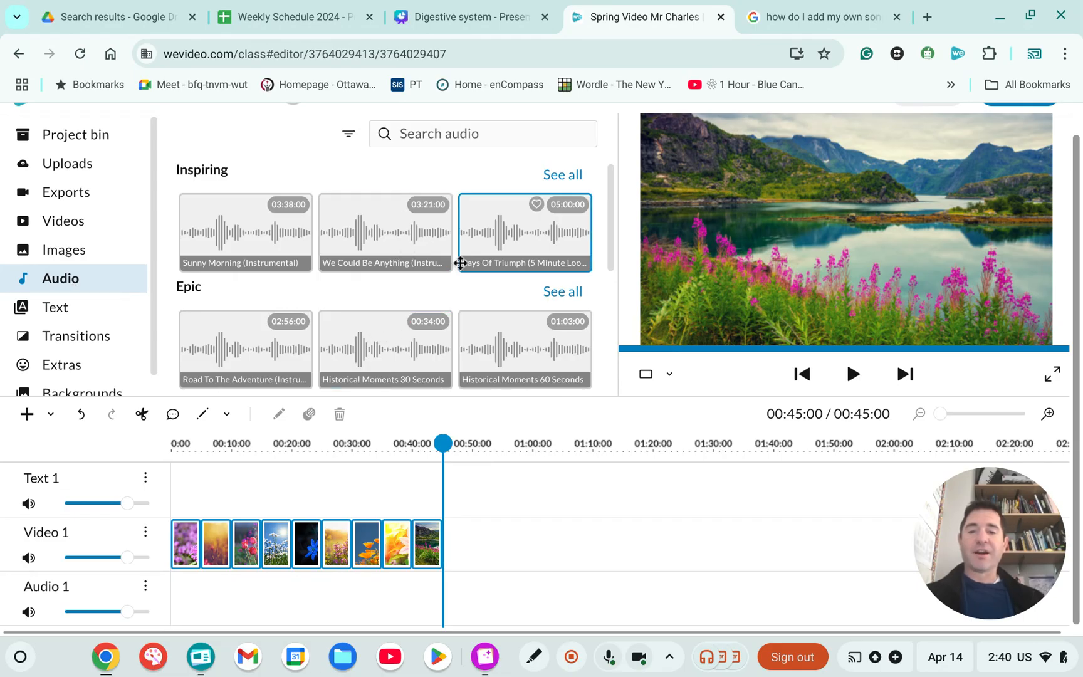
scroll(552, 303, "down", 2)
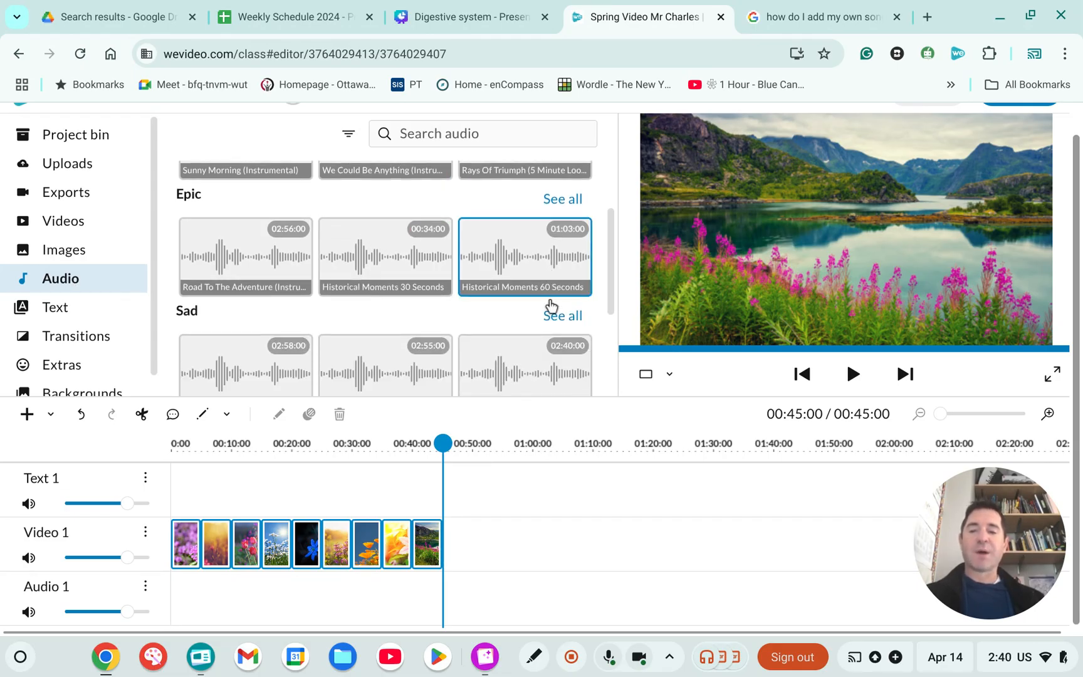
scroll(550, 305, "down", 7)
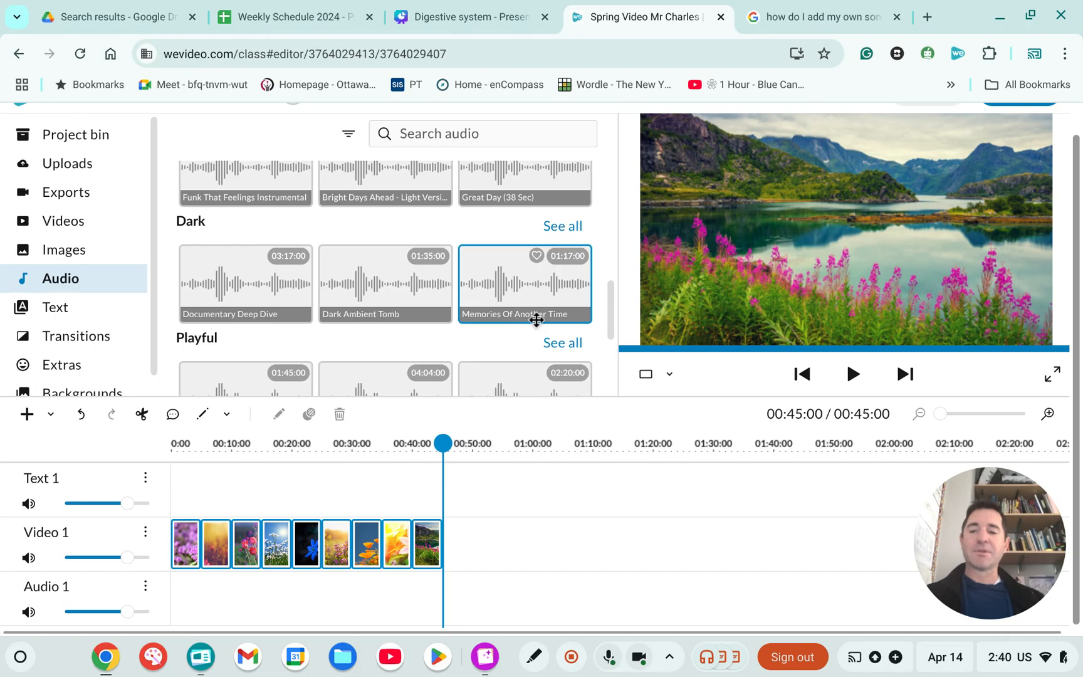
scroll(521, 322, "down", 7)
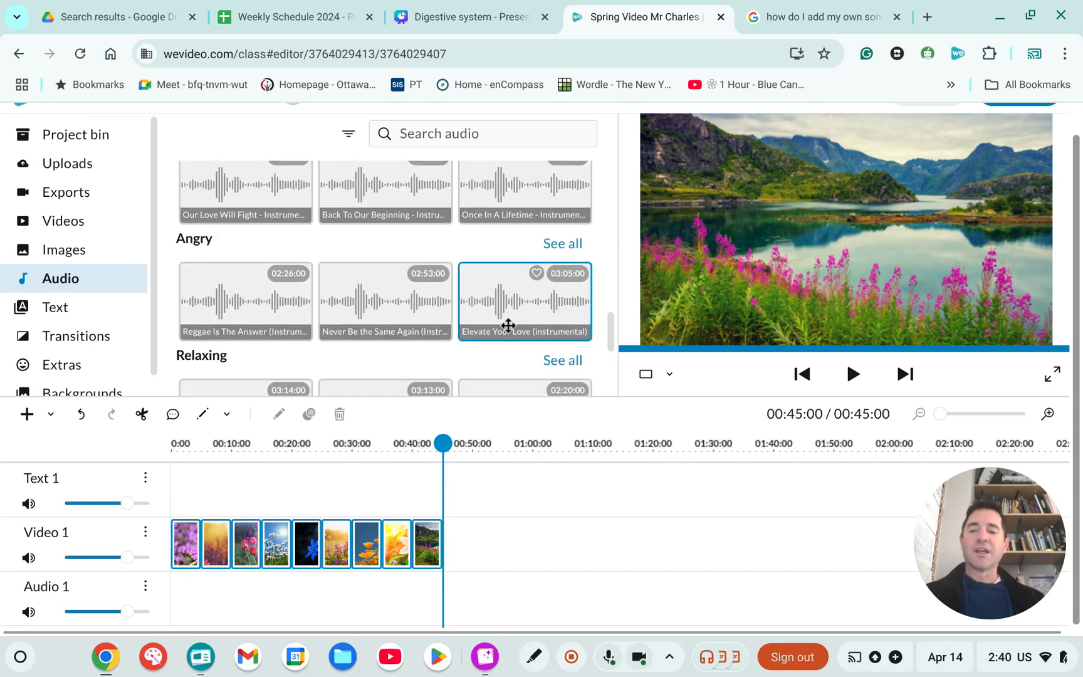
scroll(509, 325, "down", 5)
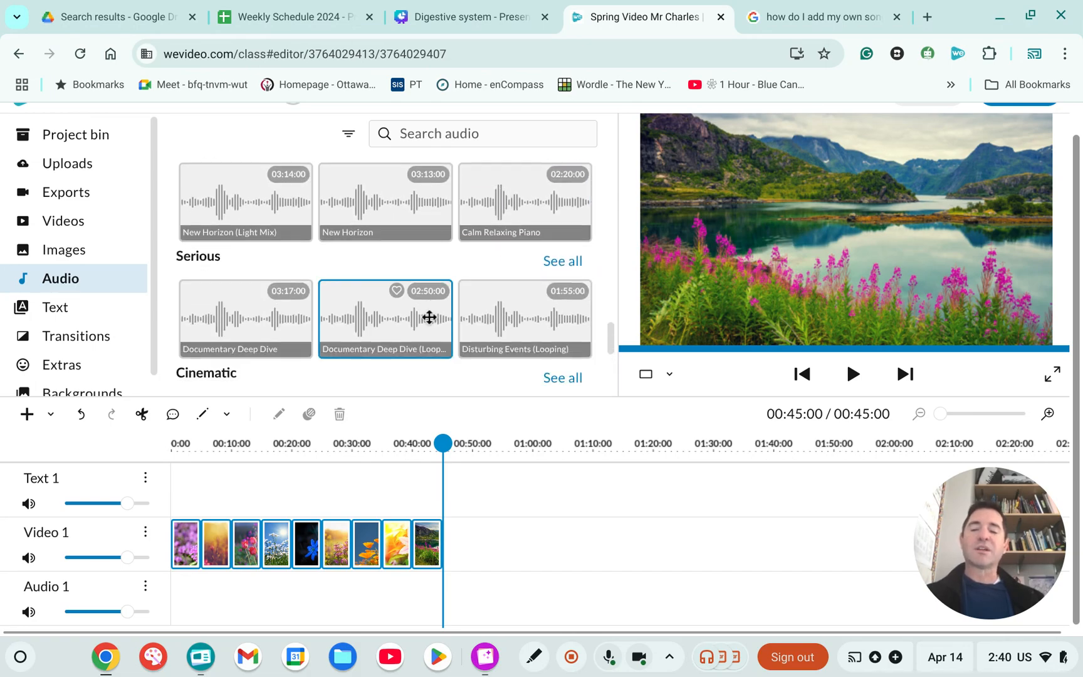
scroll(428, 317, "down", 4)
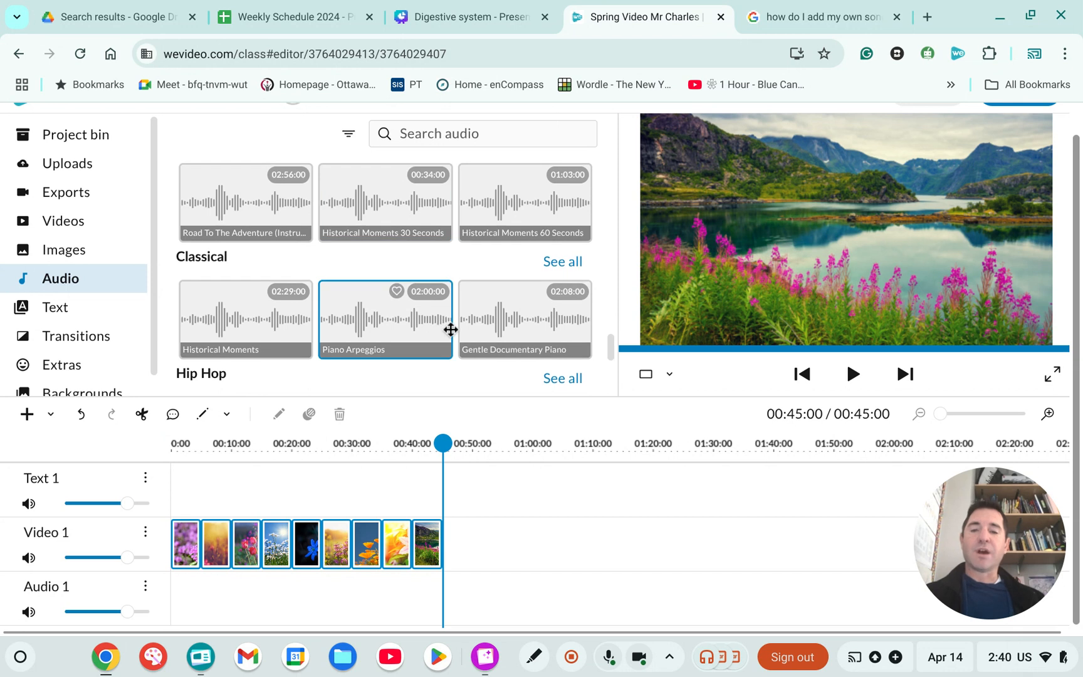
left_click(507, 135)
type("sp")
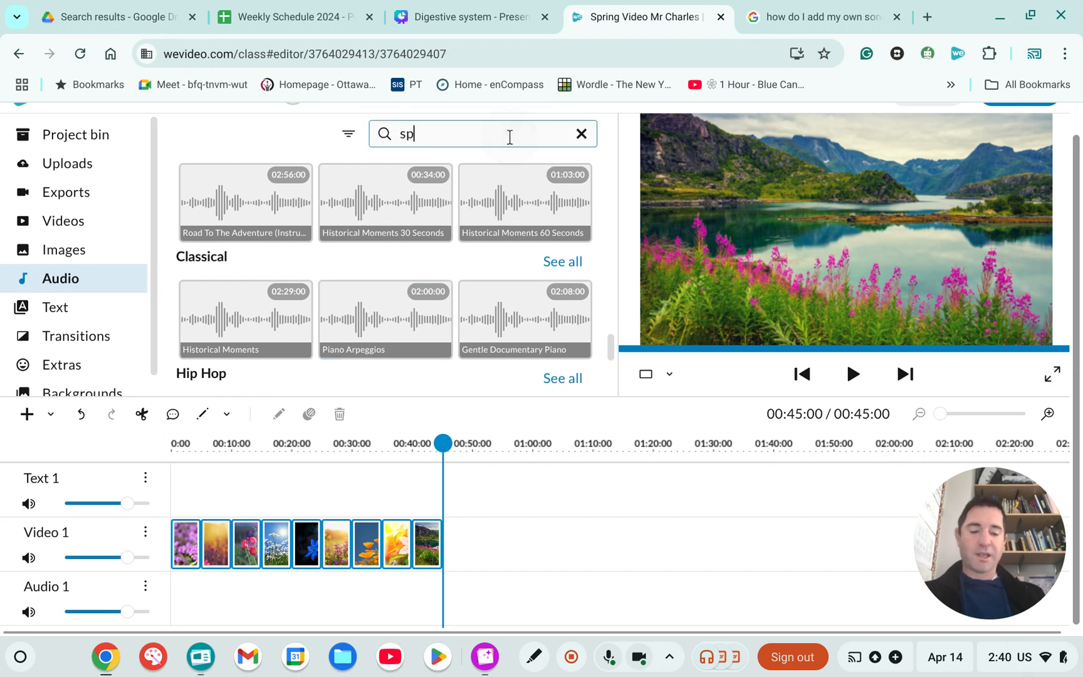
type("ring")
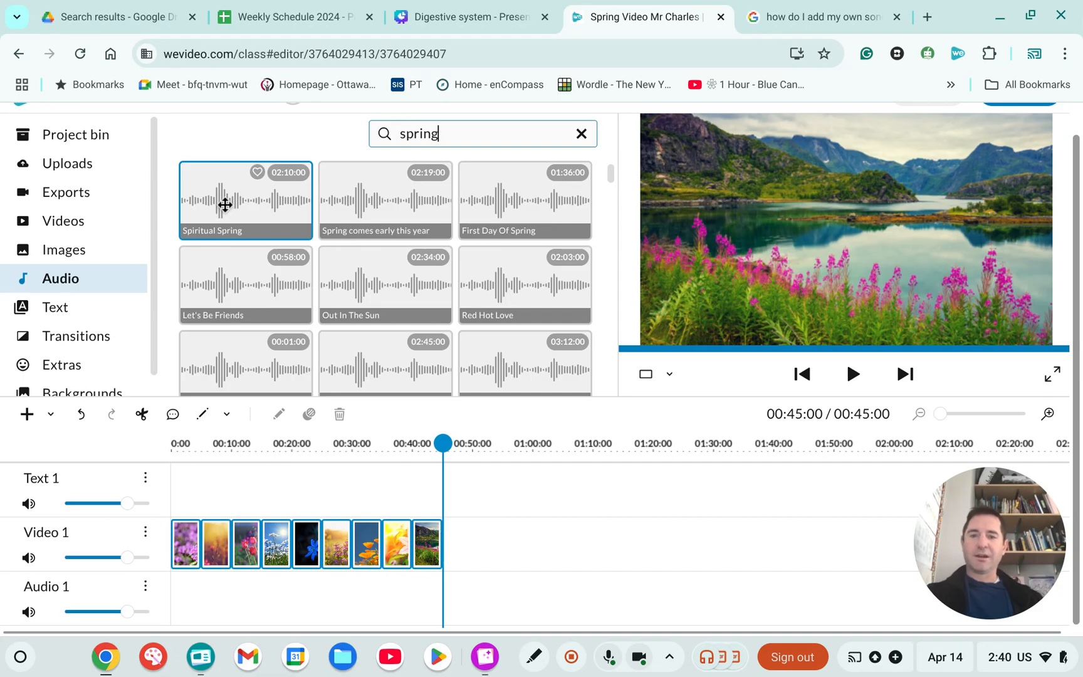
Listen to previews of the tracks "First Day Of Spring" and "Spring comes early this year".
left_click(537, 200)
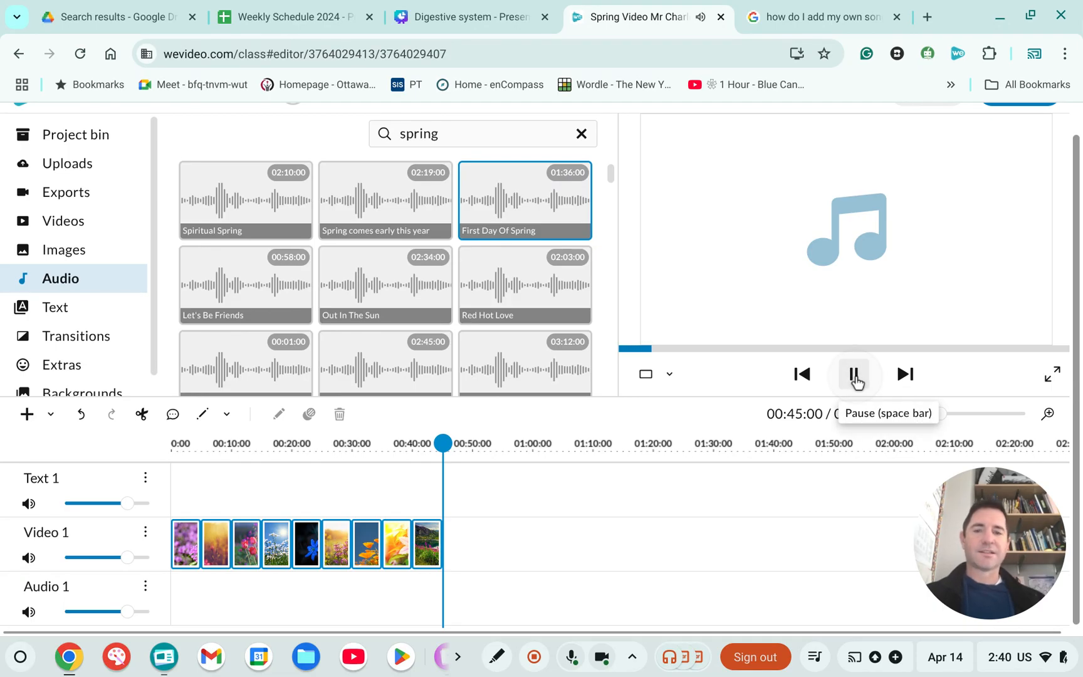
left_click(853, 376)
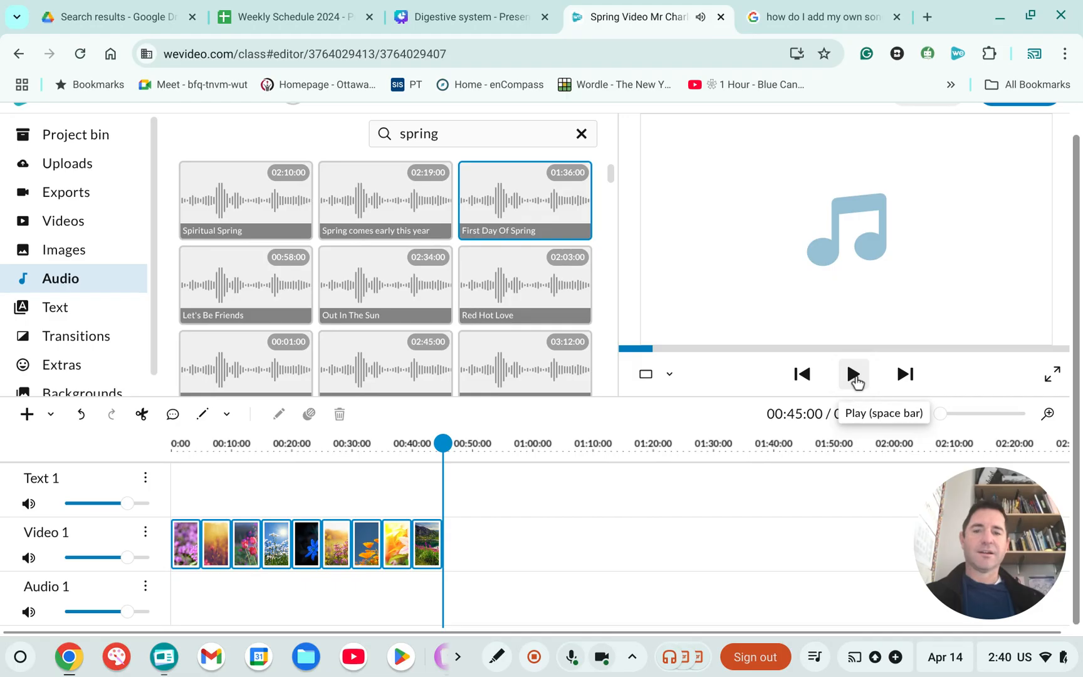
left_click(375, 225)
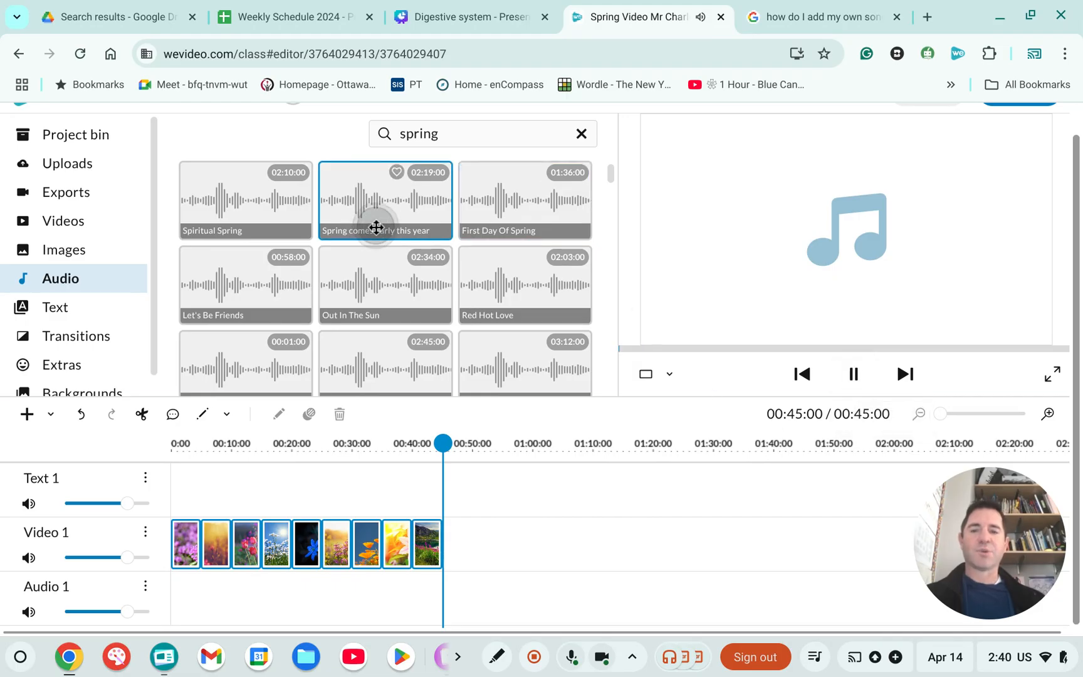
left_click(854, 378)
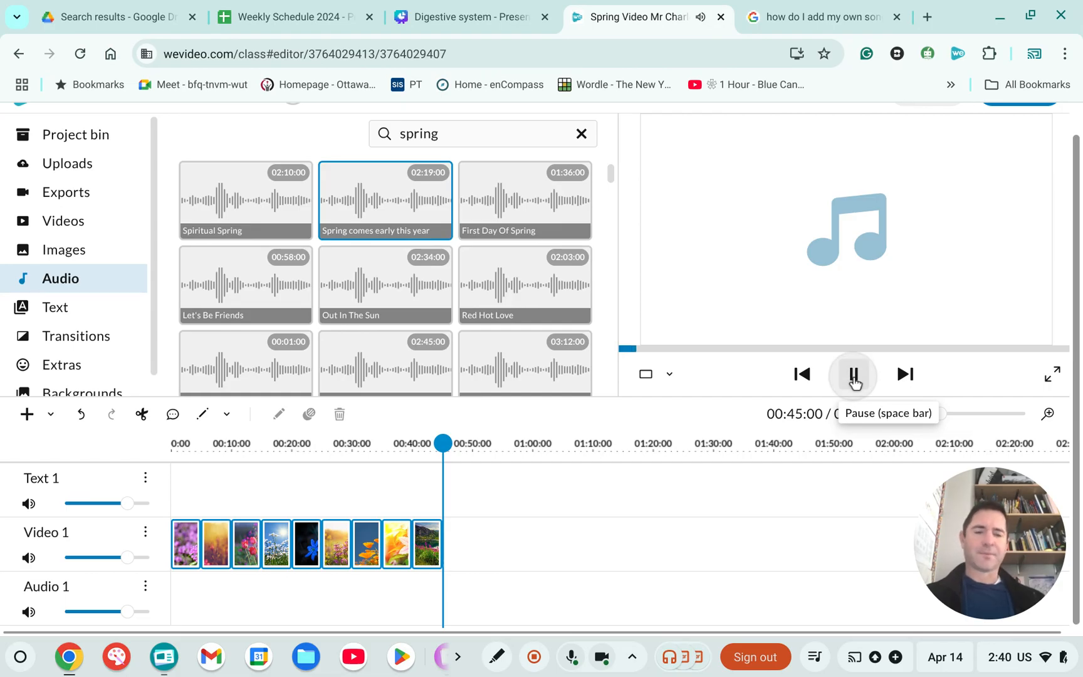
Preview the track "Spiritual Spring" and add it to the Audio 1 track at the start of the timeline.
left_click(257, 223)
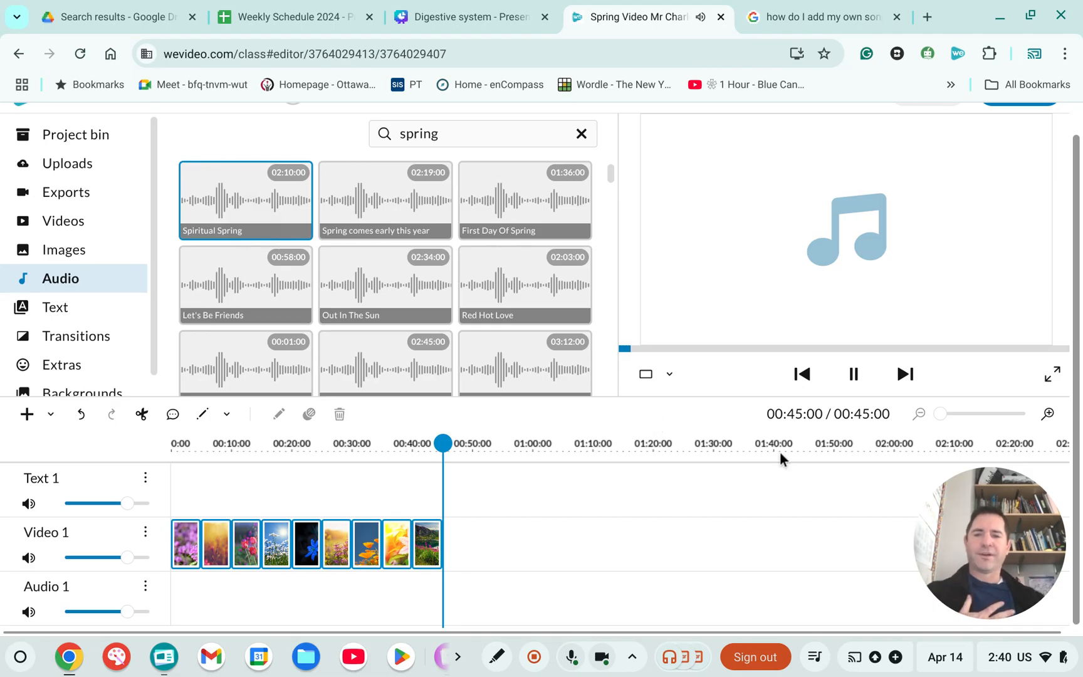
left_click(852, 374)
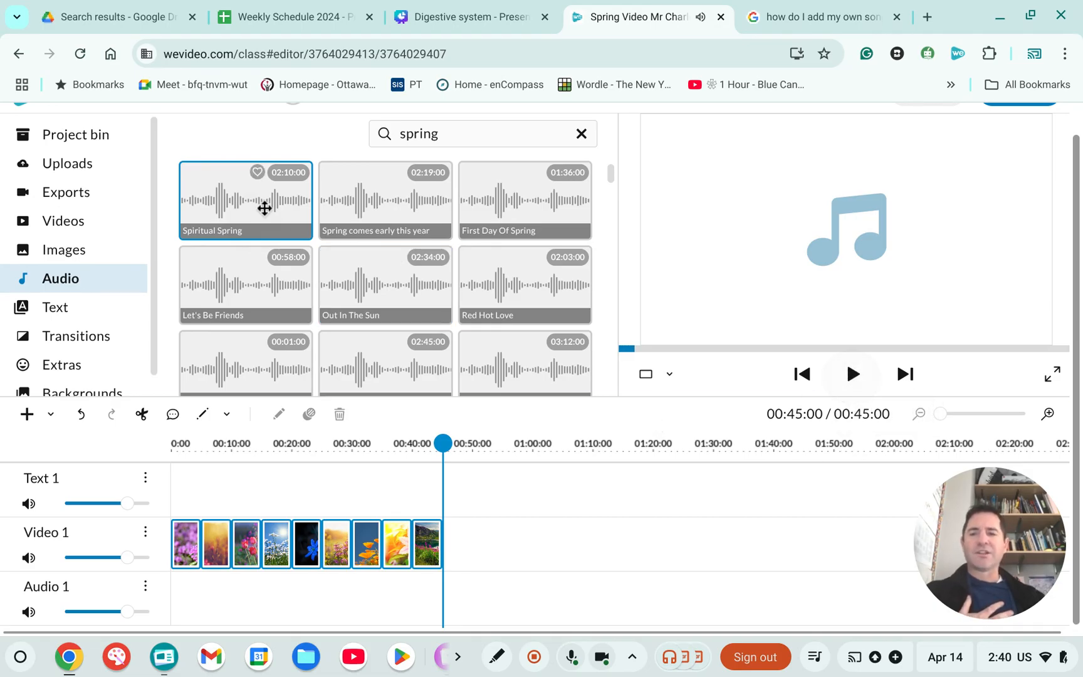
left_click_drag(264, 208, 193, 603)
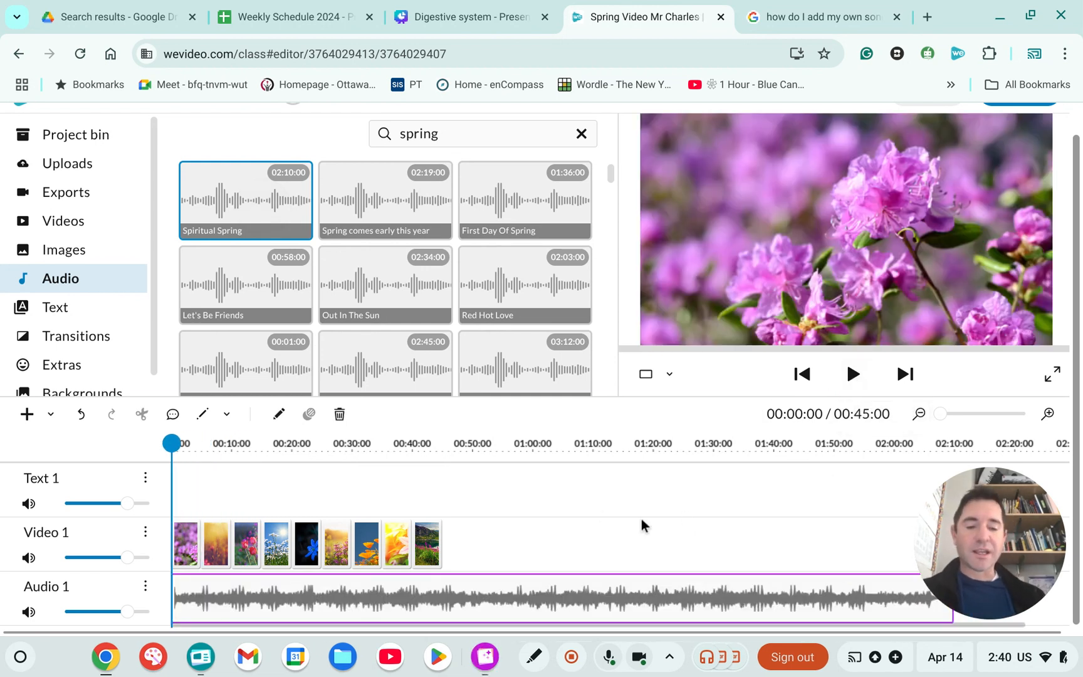
Search the stock videos for "bunnies" and place the 27-second rabbit clip on Video 1 at about 01:09:16, clear of the photos.
left_click(59, 236)
left_click(505, 133)
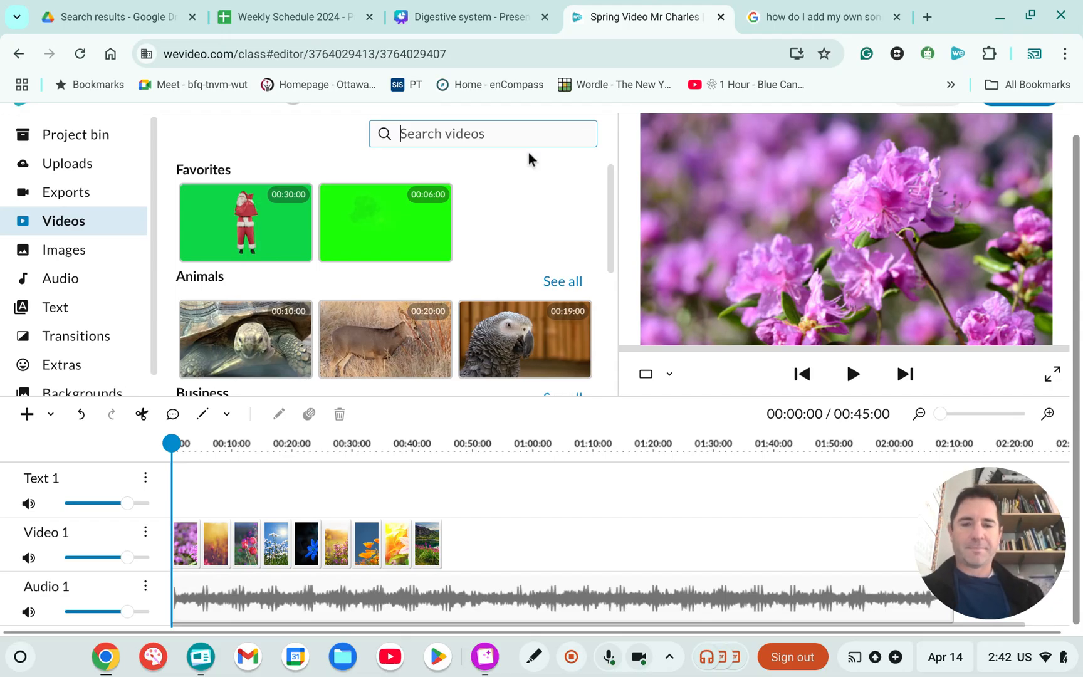
type("bunnies")
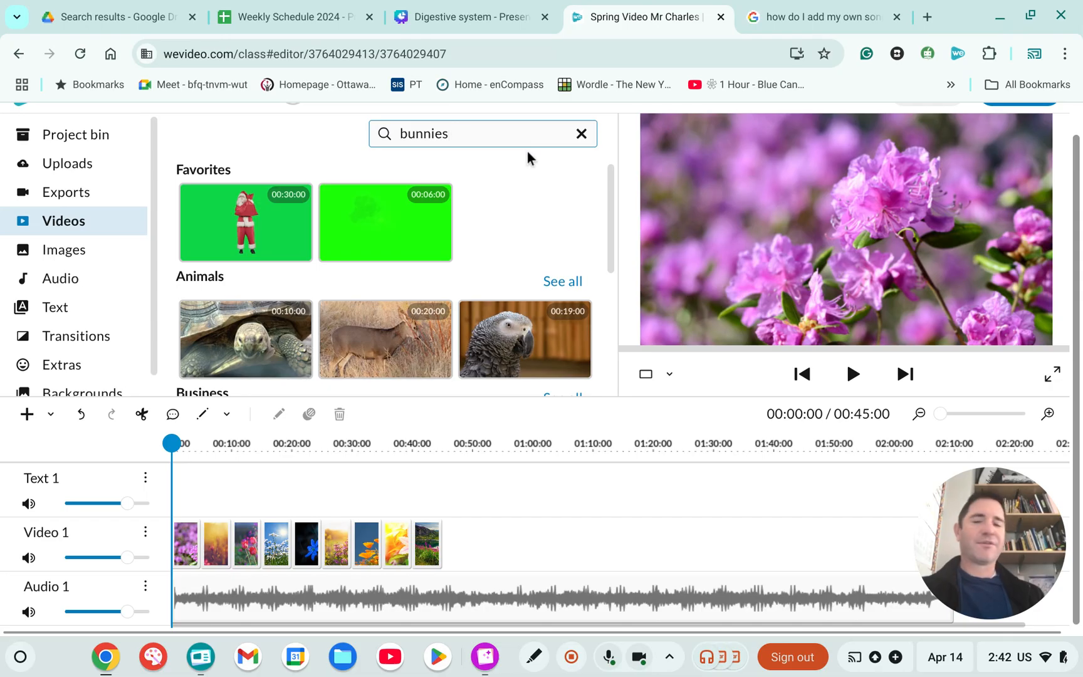
key("Return")
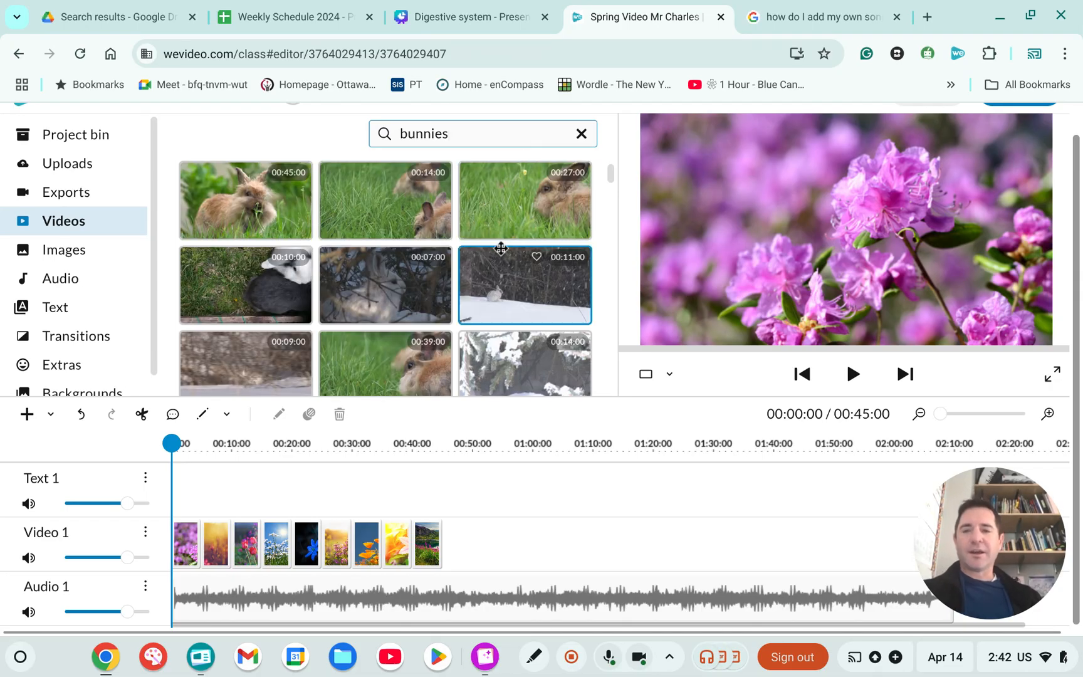
scroll(536, 285, "down", 2)
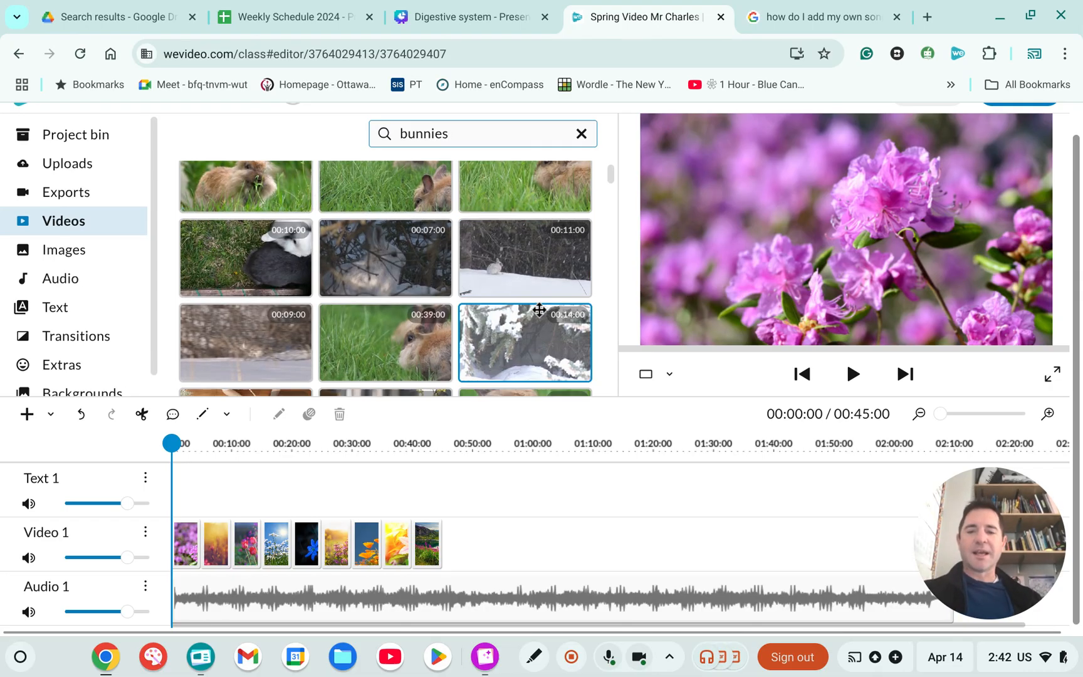
scroll(568, 380, "up", 2)
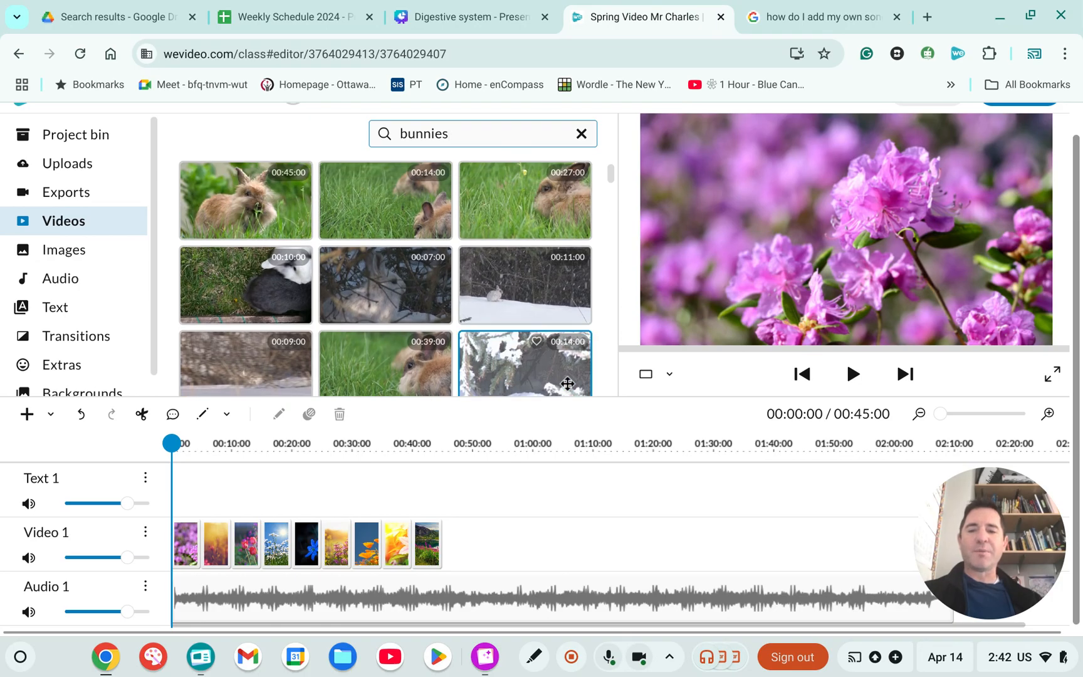
left_click_drag(520, 200, 608, 537)
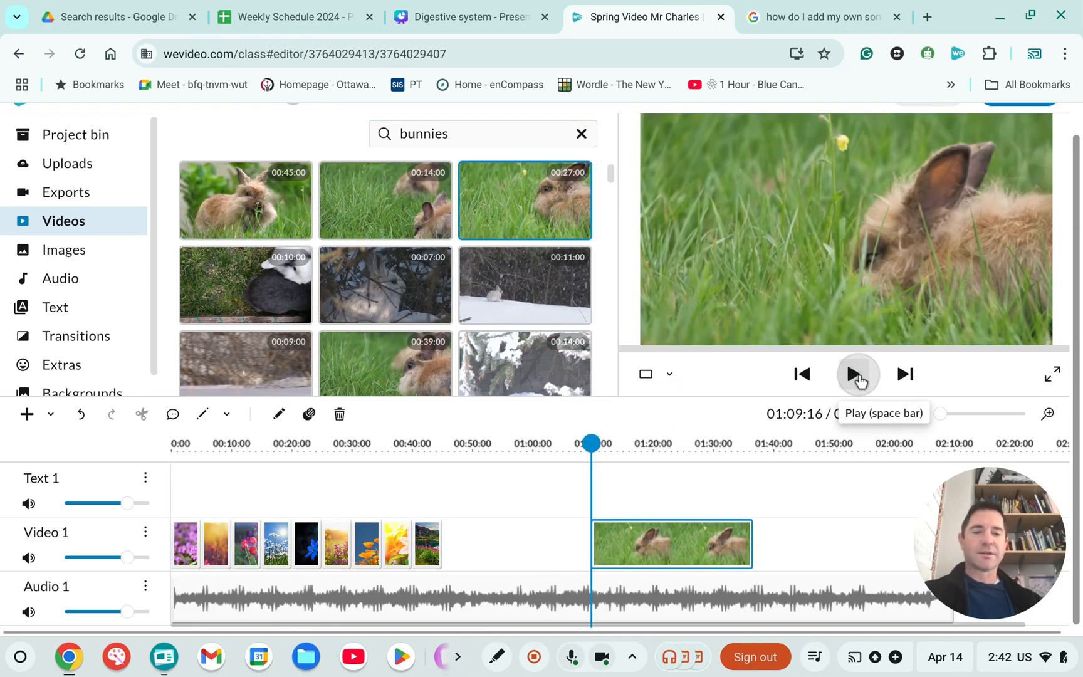
Play the rabbit clip, split it at about 01:14:07, and delete the part after the split.
left_click(859, 379)
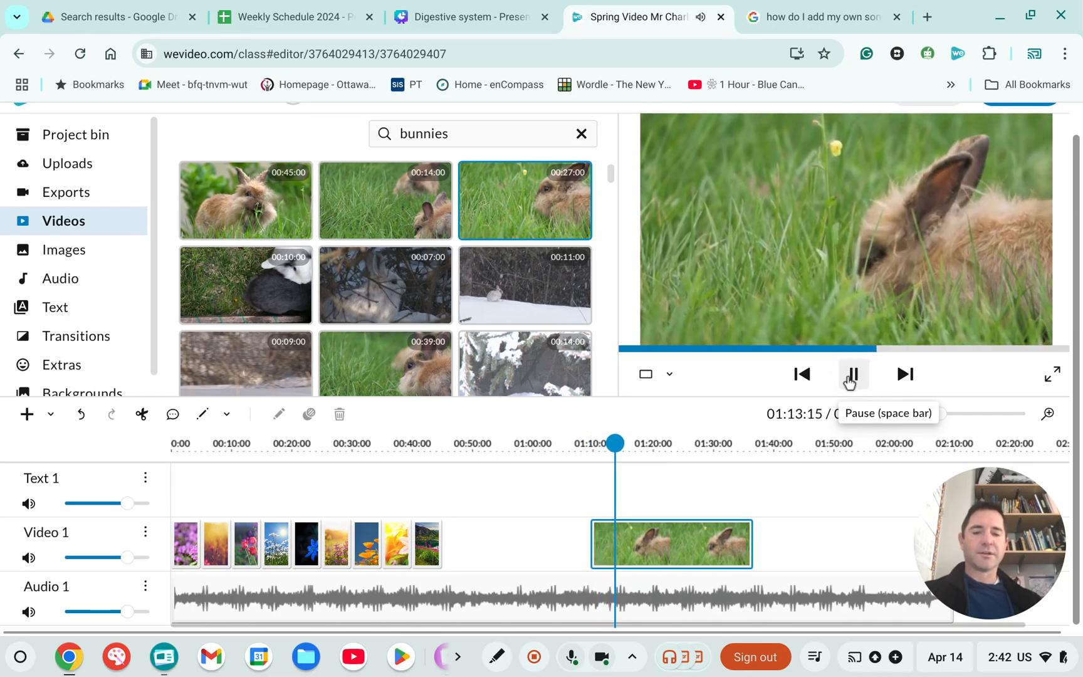
left_click(849, 376)
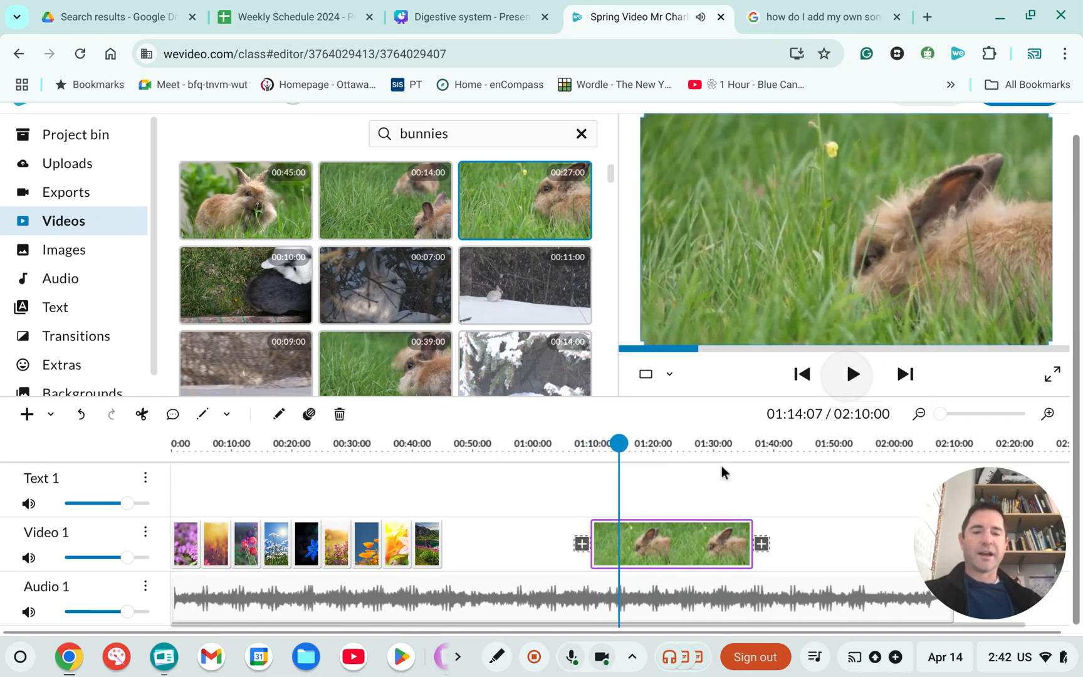
left_click(140, 420)
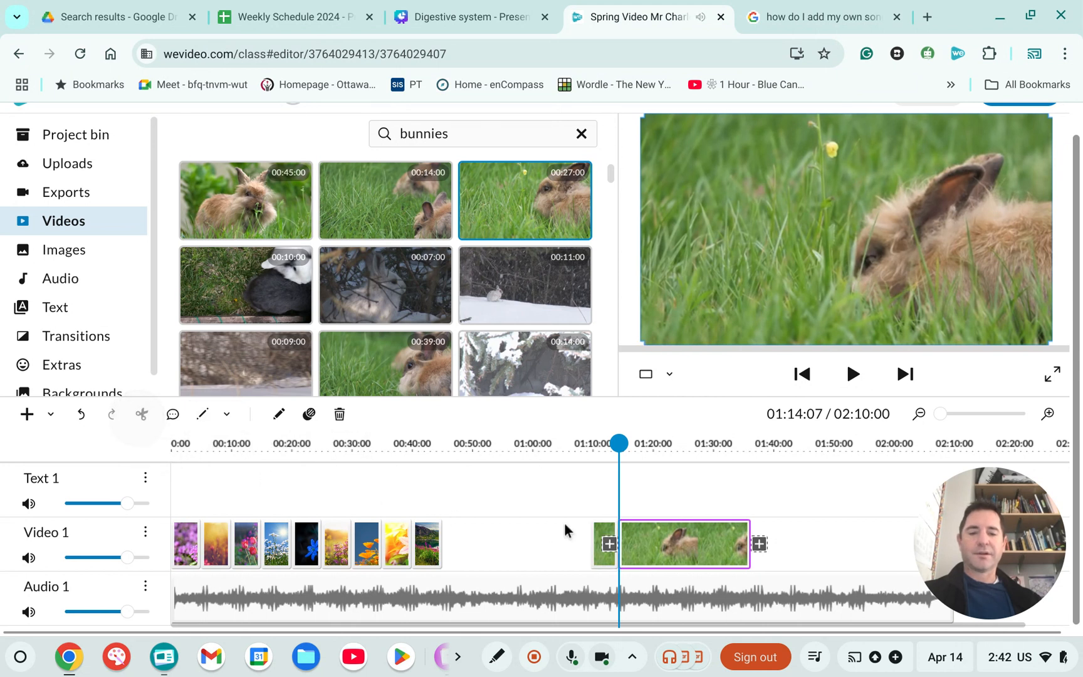
key("BackSpace")
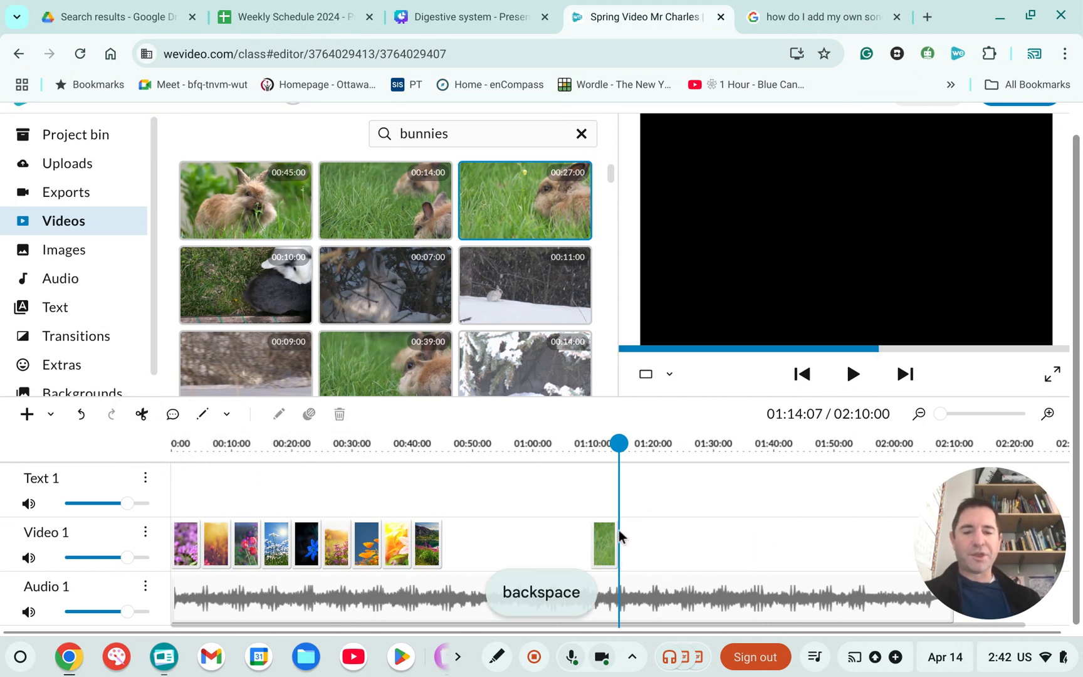
Insert the shortened rabbit clip between the first and second photos on Video 1, pushing the following clips along.
left_click_drag(602, 542, 201, 560)
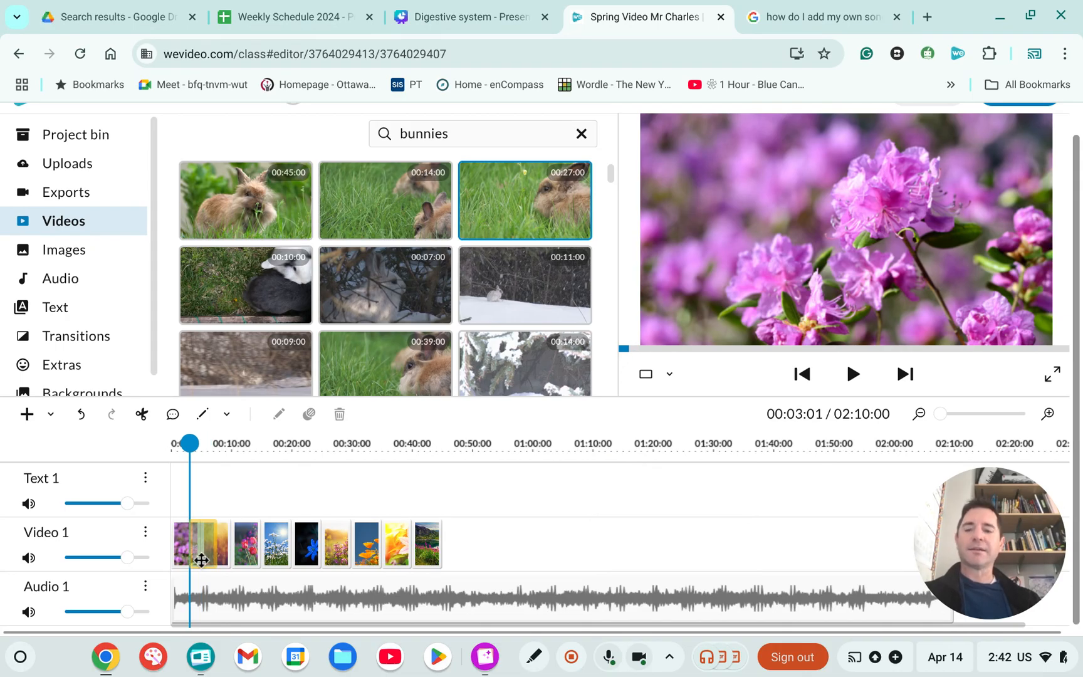
left_click_drag(201, 560, 203, 561)
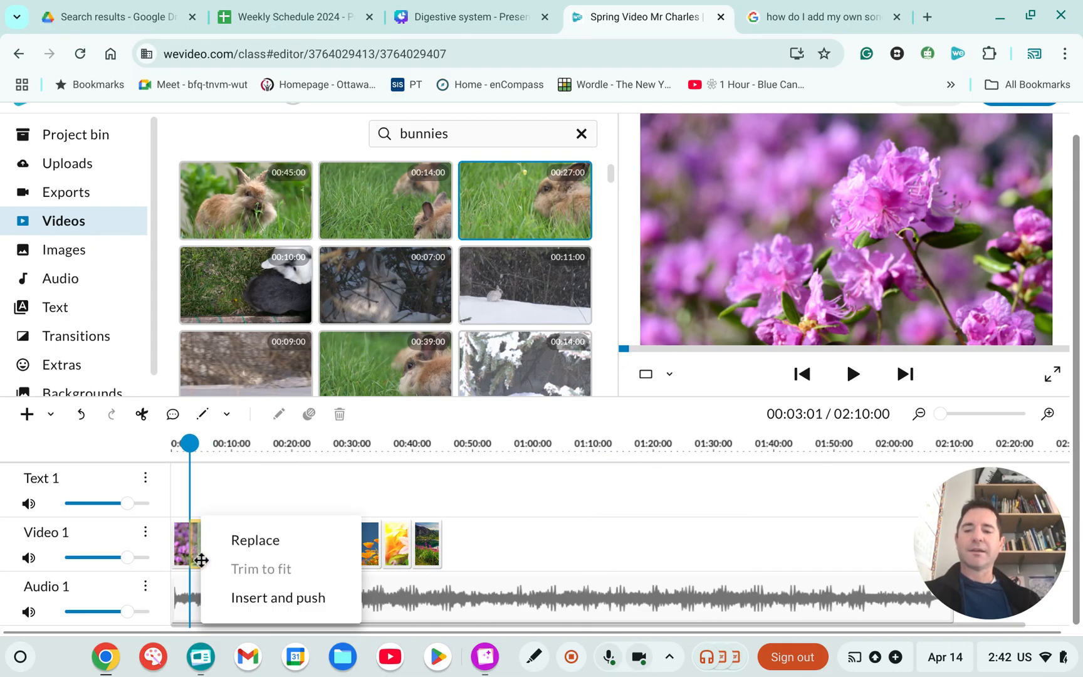
left_click(295, 602)
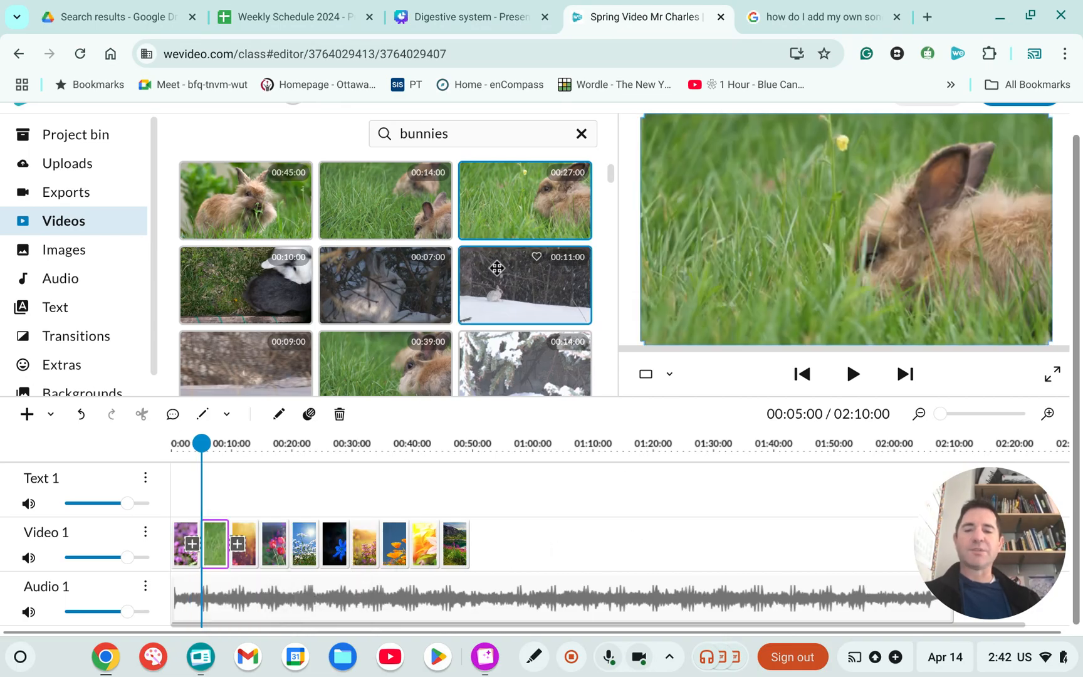
Replace the stock video search term with "puppies".
scroll(496, 268, "up", 1)
double_click(480, 161)
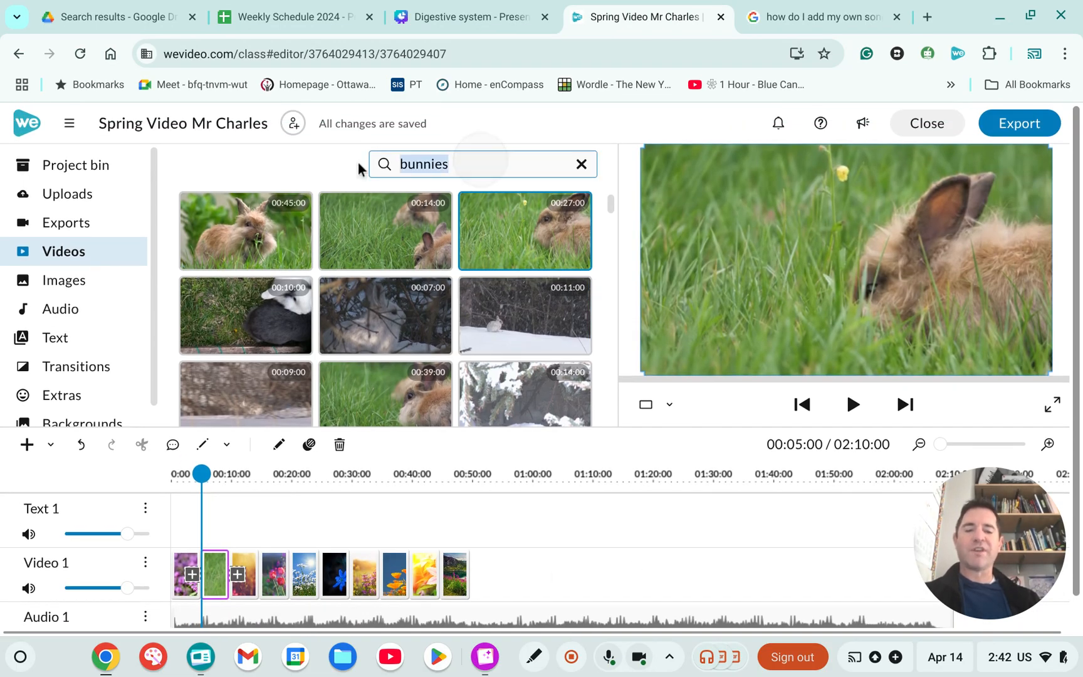
key("BackSpace")
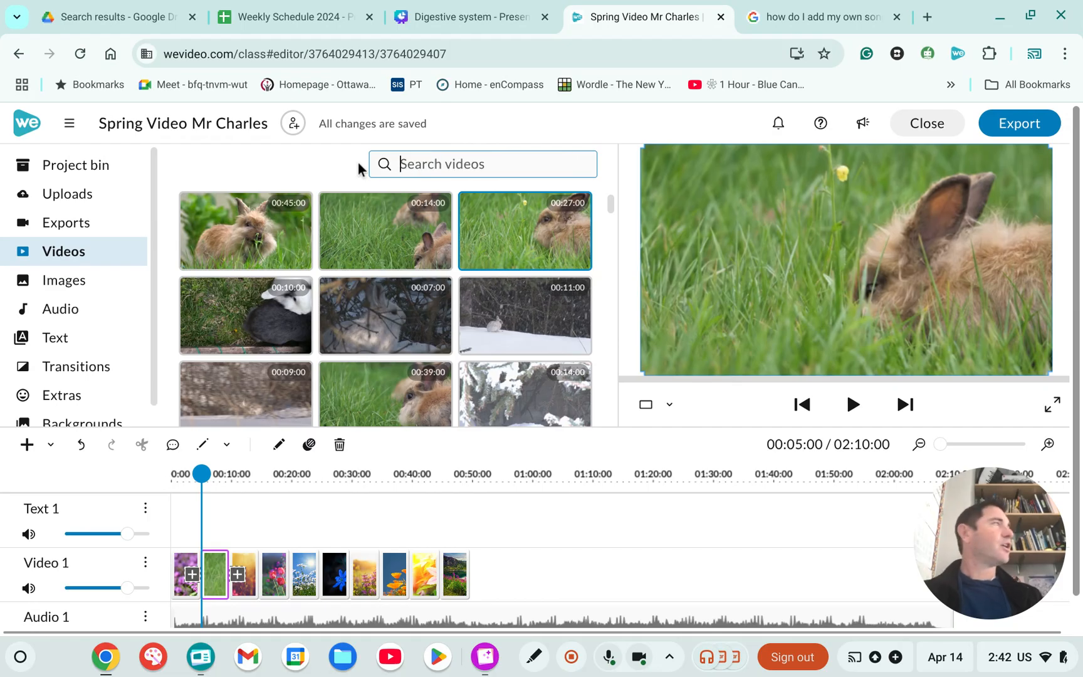
type("puppies")
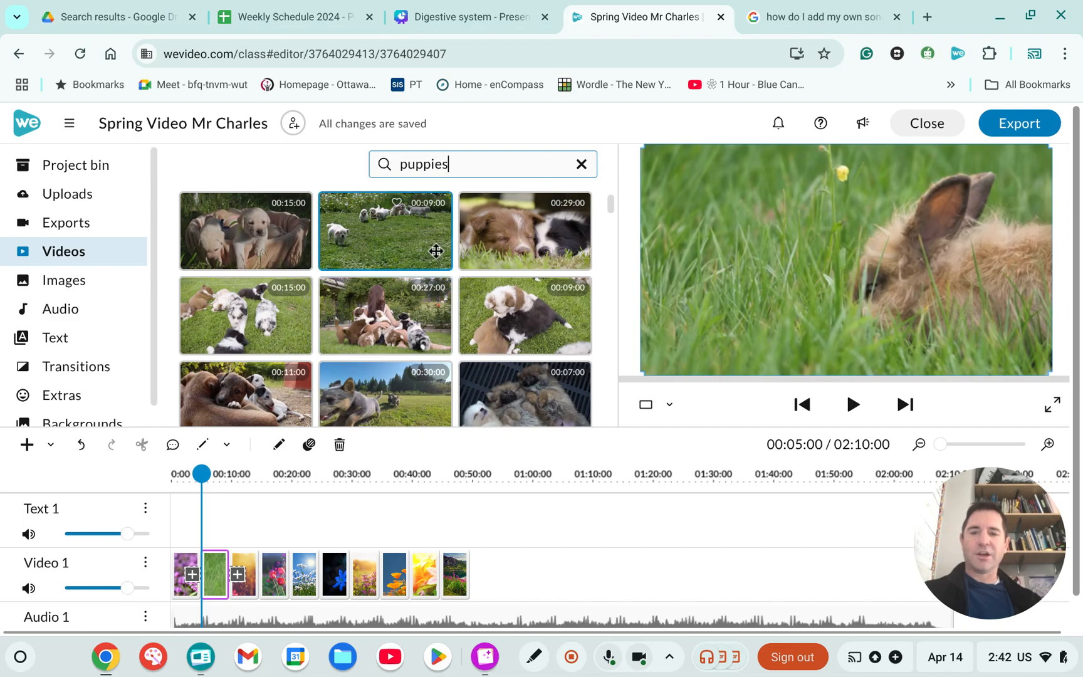
Try placing the 30-second running-puppy clip on the Text 1 track at about 01:00:13 and splitting it at about 01:07:10.
scroll(435, 250, "down", 1)
left_click_drag(558, 300, 576, 495)
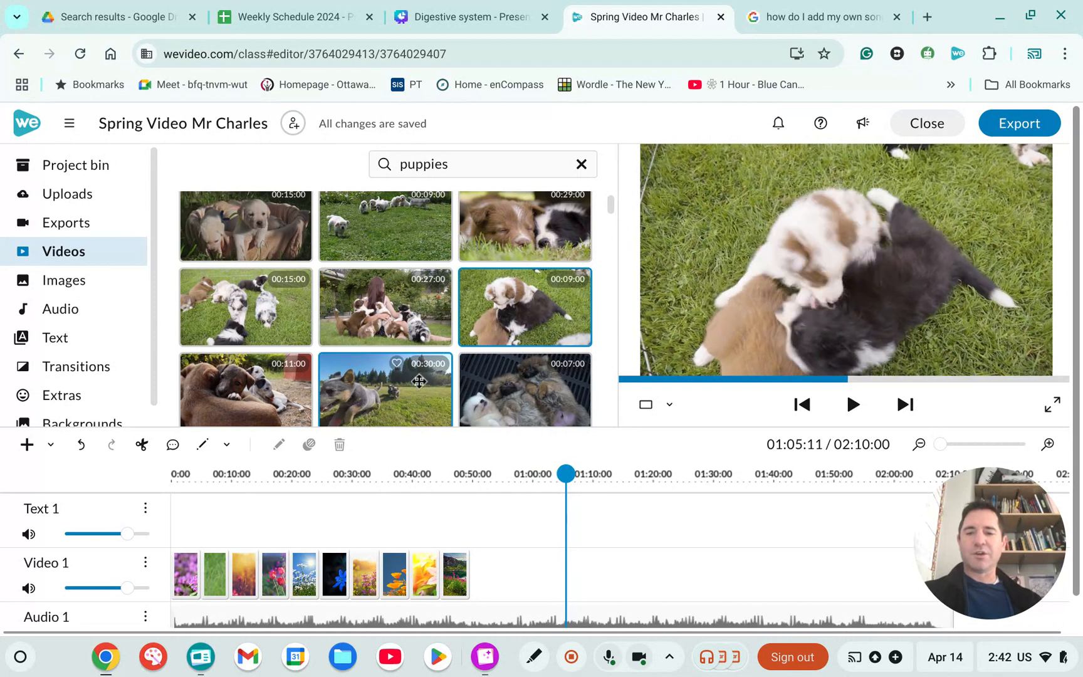
left_click_drag(419, 381, 553, 509)
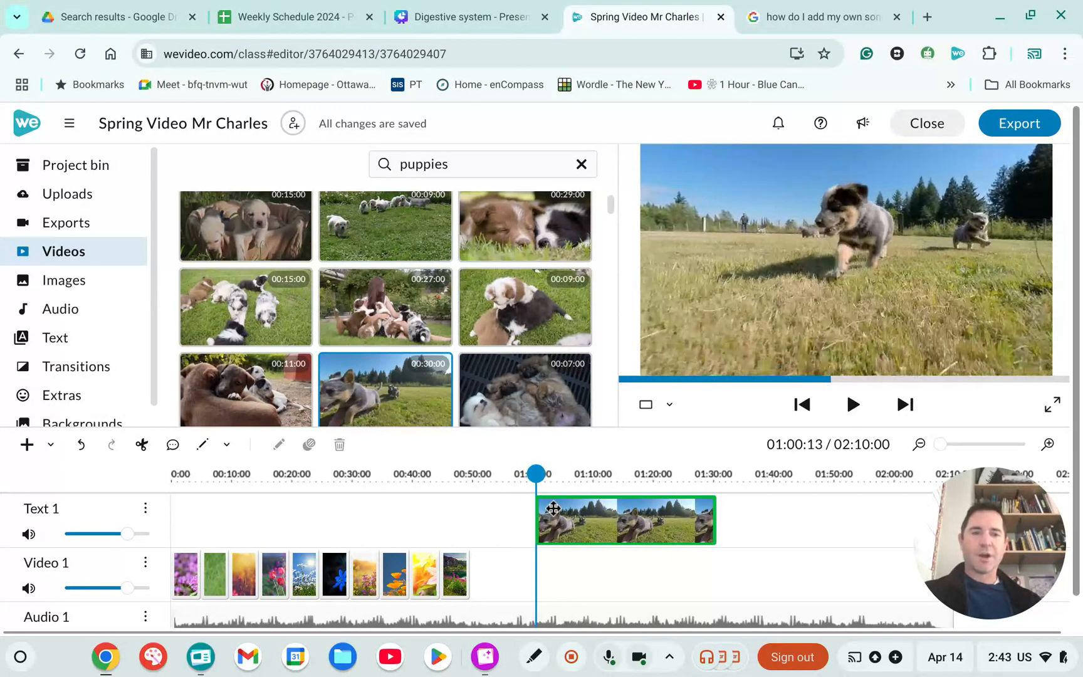
left_click_drag(536, 473, 578, 473)
left_click(600, 513)
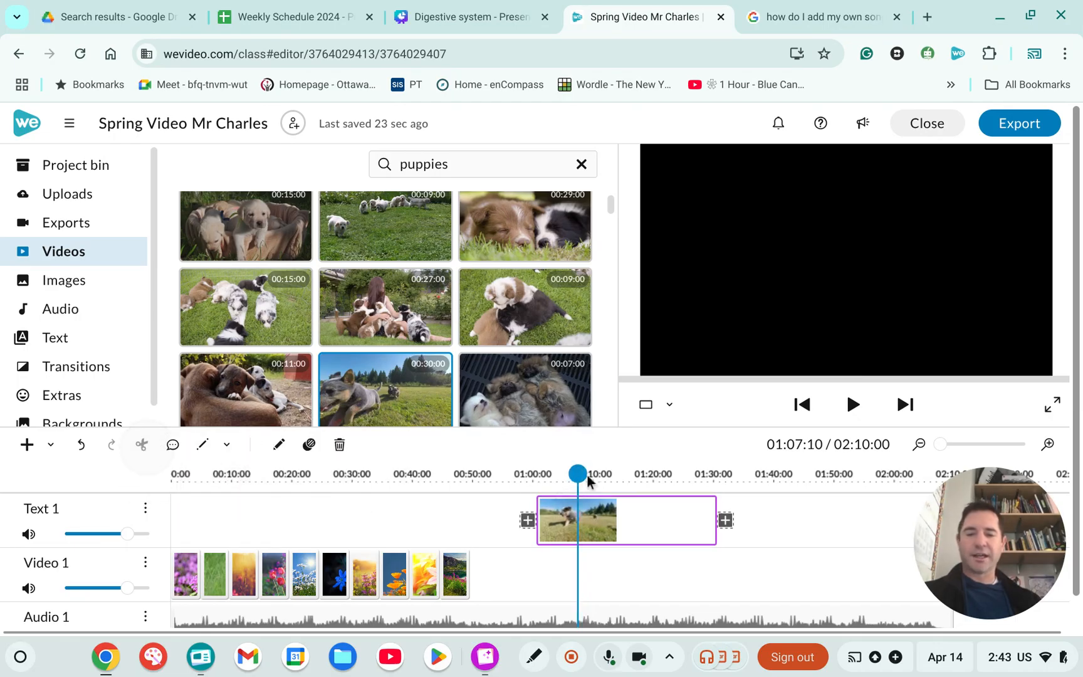
left_click_drag(577, 474, 601, 474)
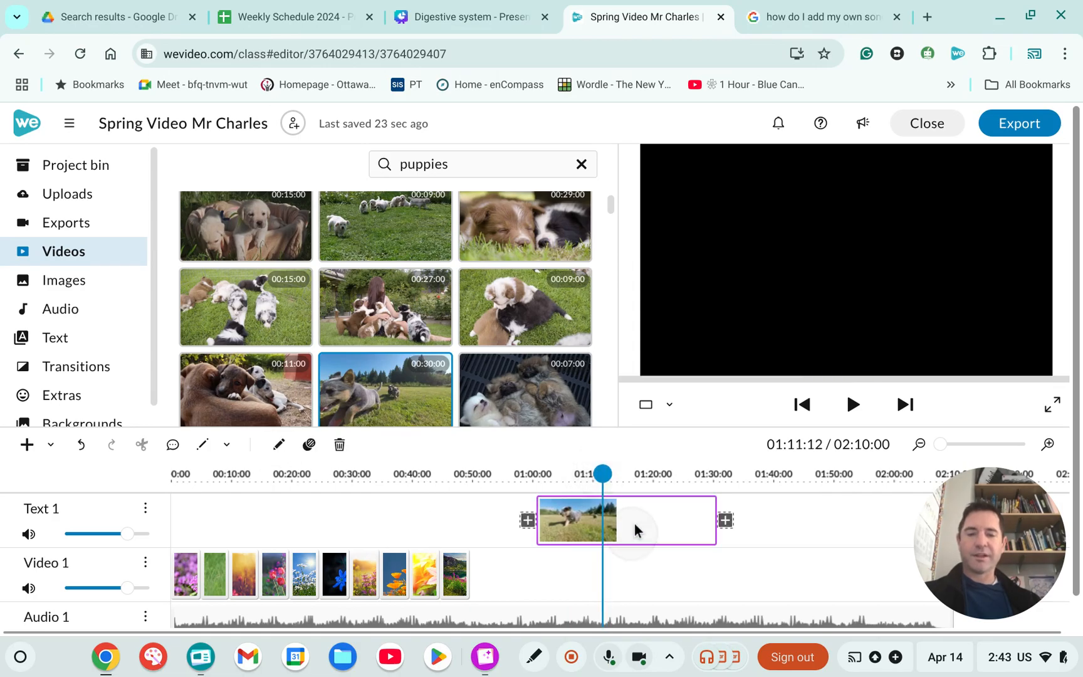
Move the running-puppy clip down to Video 1 and delete the short leftover piece.
left_click_drag(635, 532, 646, 561)
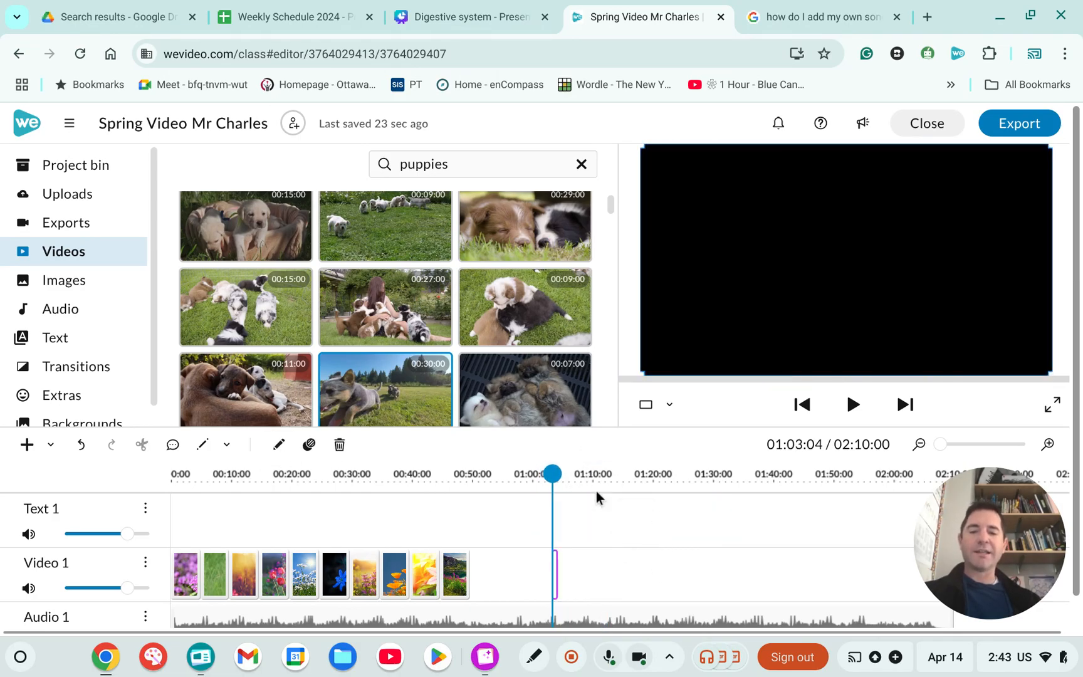
left_click_drag(555, 571, 556, 572)
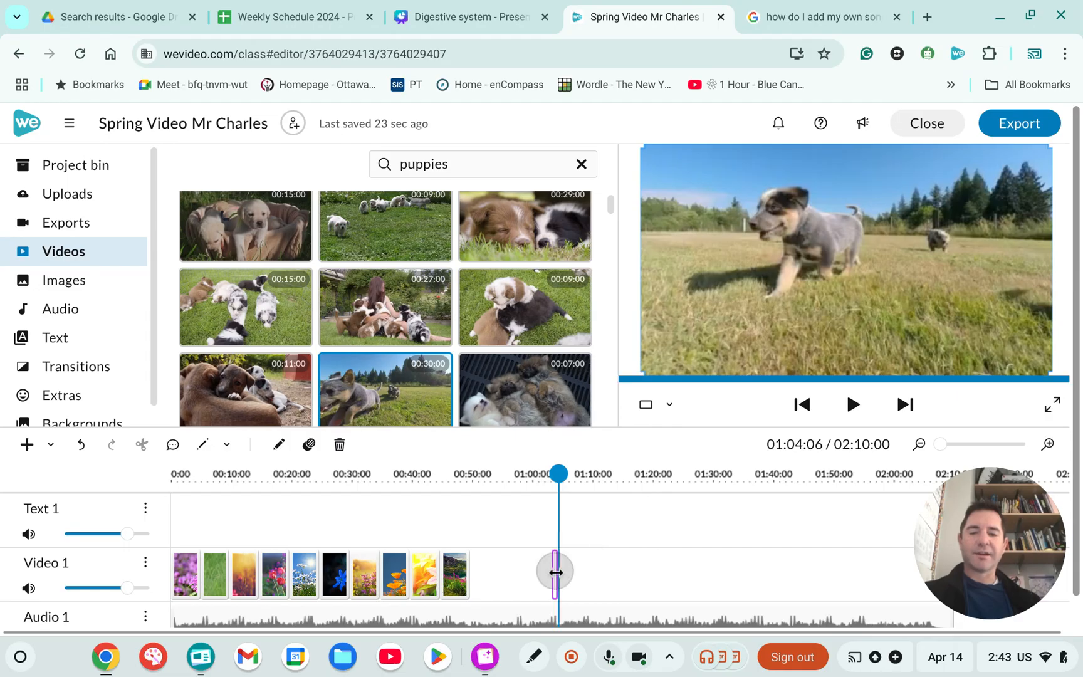
key("BackSpace")
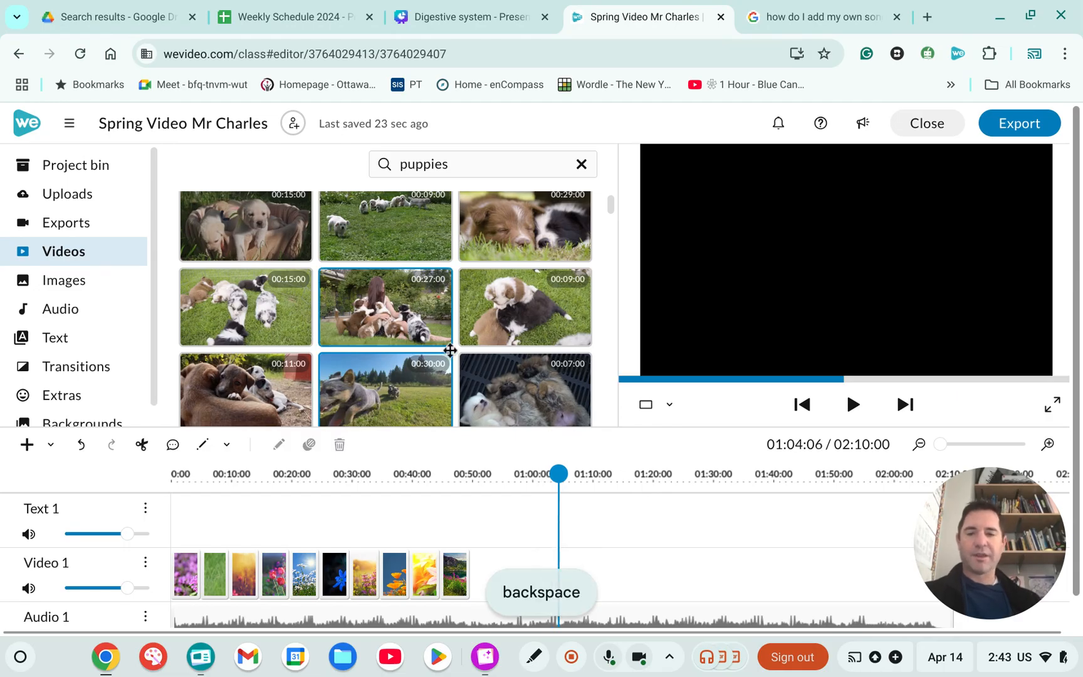
Insert the 6-second clip of two white puppies on grass after the blue flower photo on Video 1, pushing the following clips along.
scroll(395, 348, "down", 3)
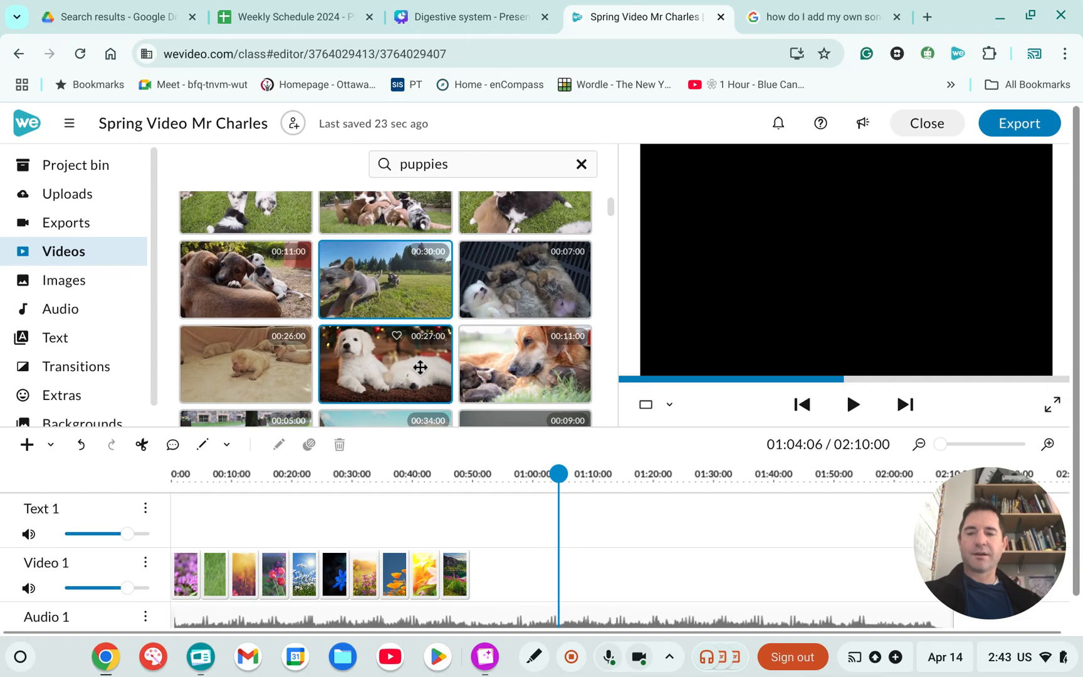
scroll(420, 367, "down", 5)
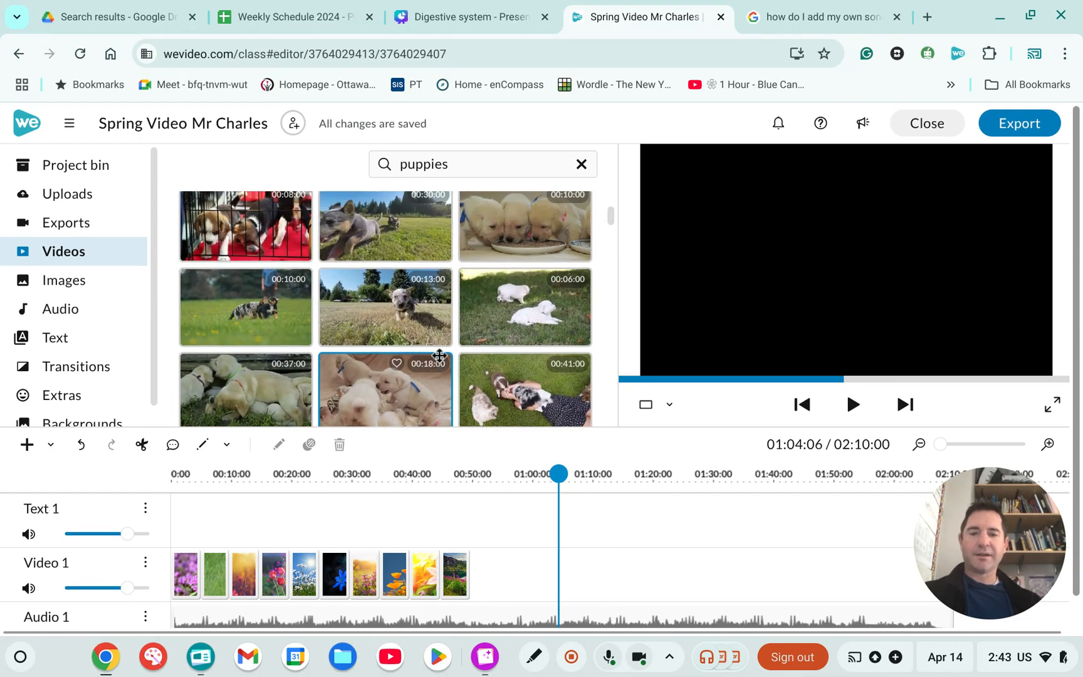
scroll(439, 355, "up", 1)
left_click(525, 332)
left_click_drag(525, 333, 350, 581)
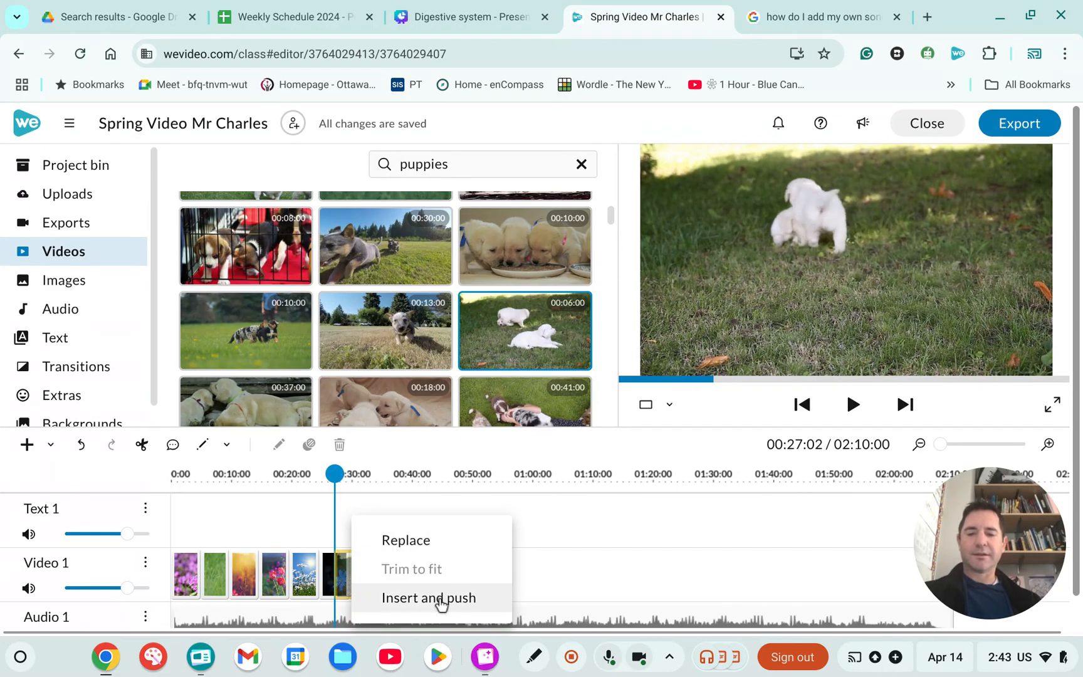
left_click(442, 598)
Clear the puppies search and search the stock videos for "cherry blossoms".
scroll(418, 352, "up", 3)
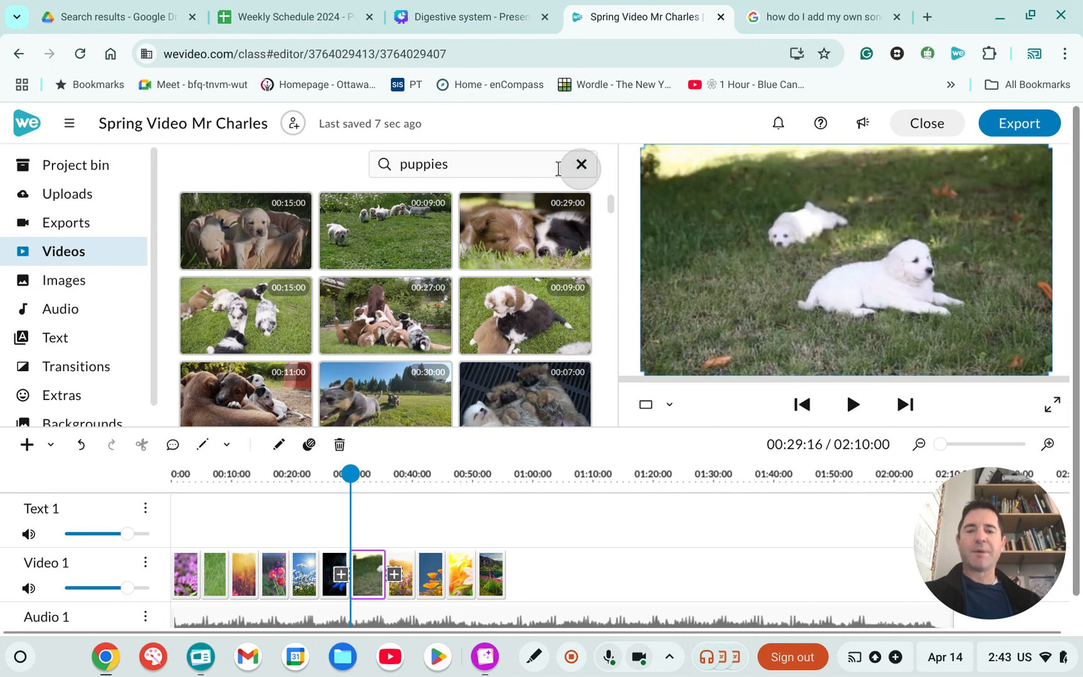
left_click(577, 165)
left_click(467, 165)
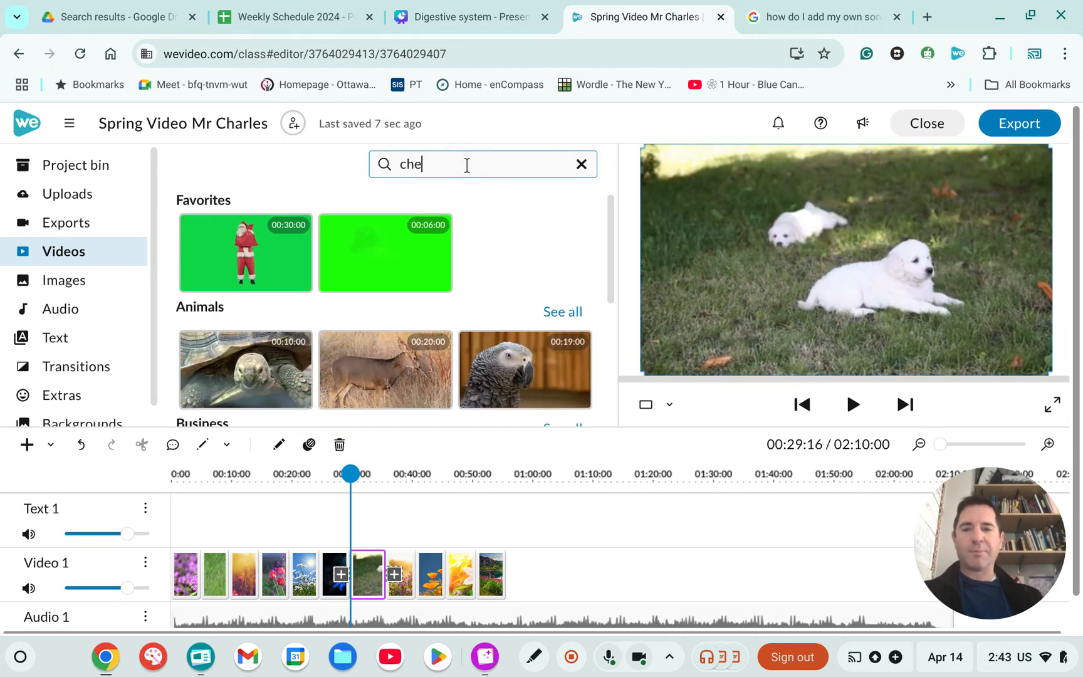
type("cherry blosso")
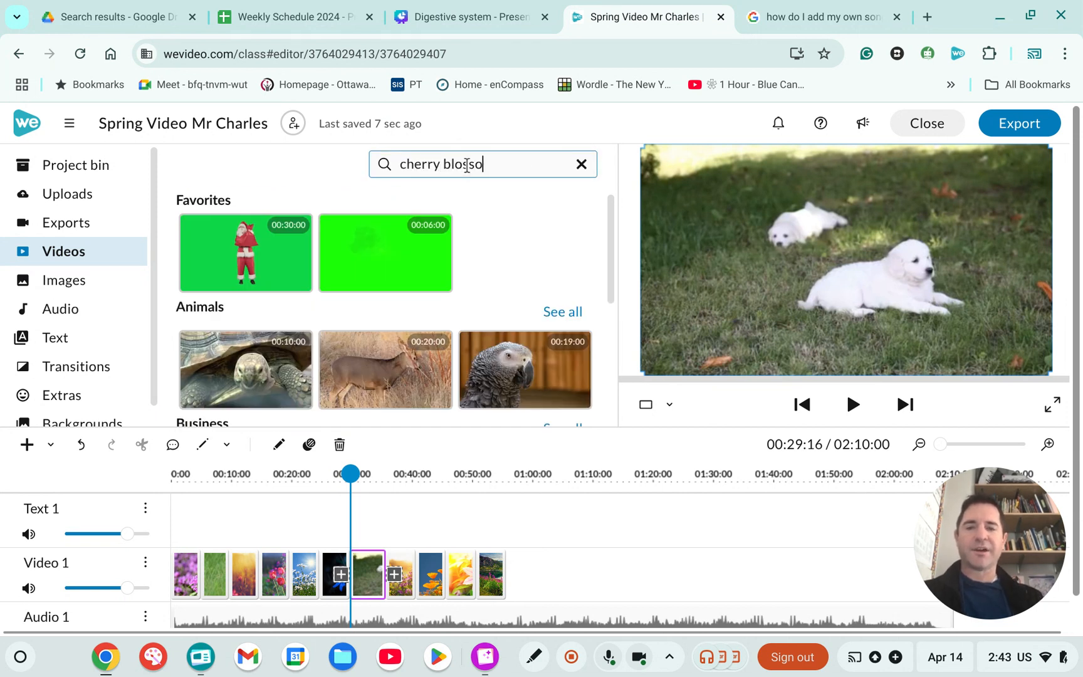
type("ms")
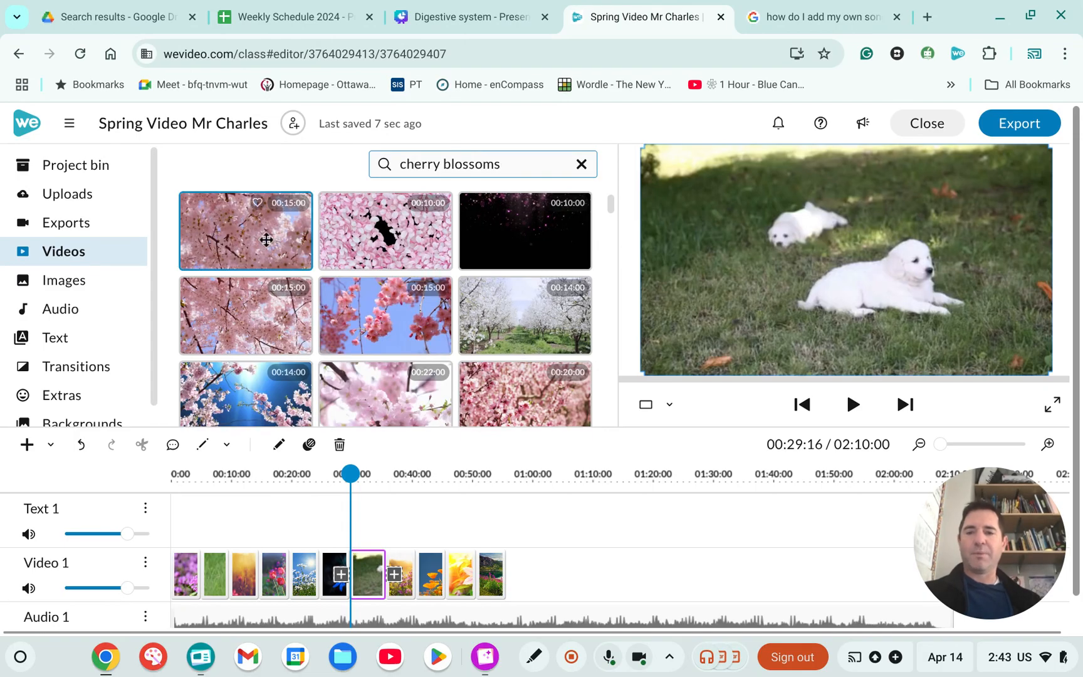
Preview several cherry blossom clips, including the blue-background 14-second clip and the pink 20-second clip.
left_click(263, 241)
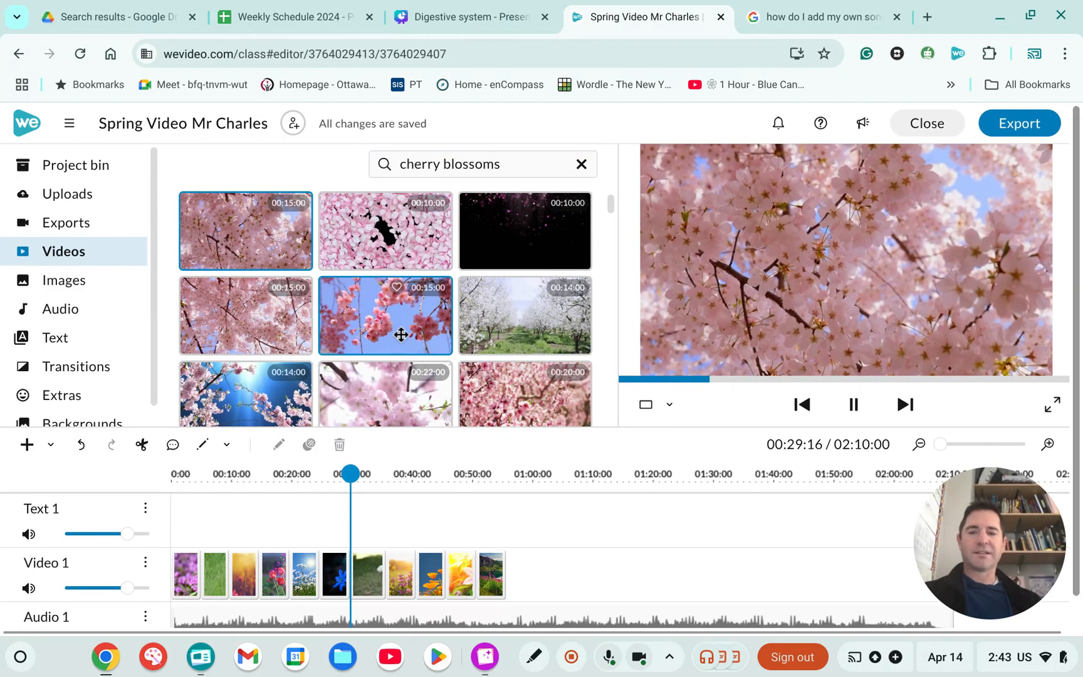
scroll(460, 273, "down", 3)
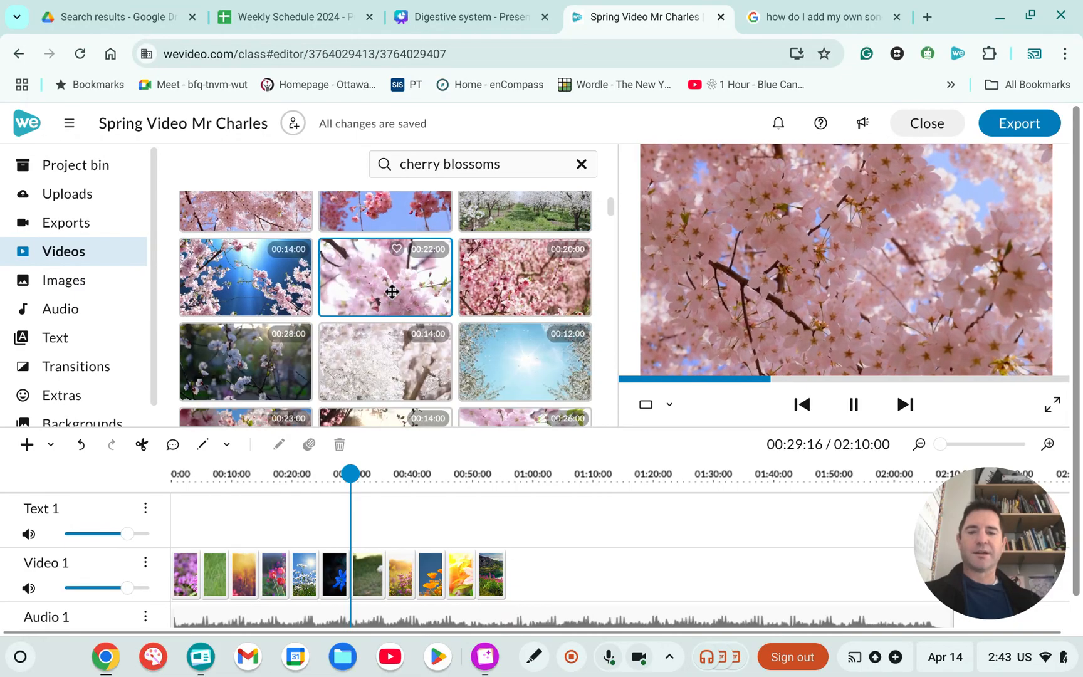
left_click(381, 284)
left_click(394, 368)
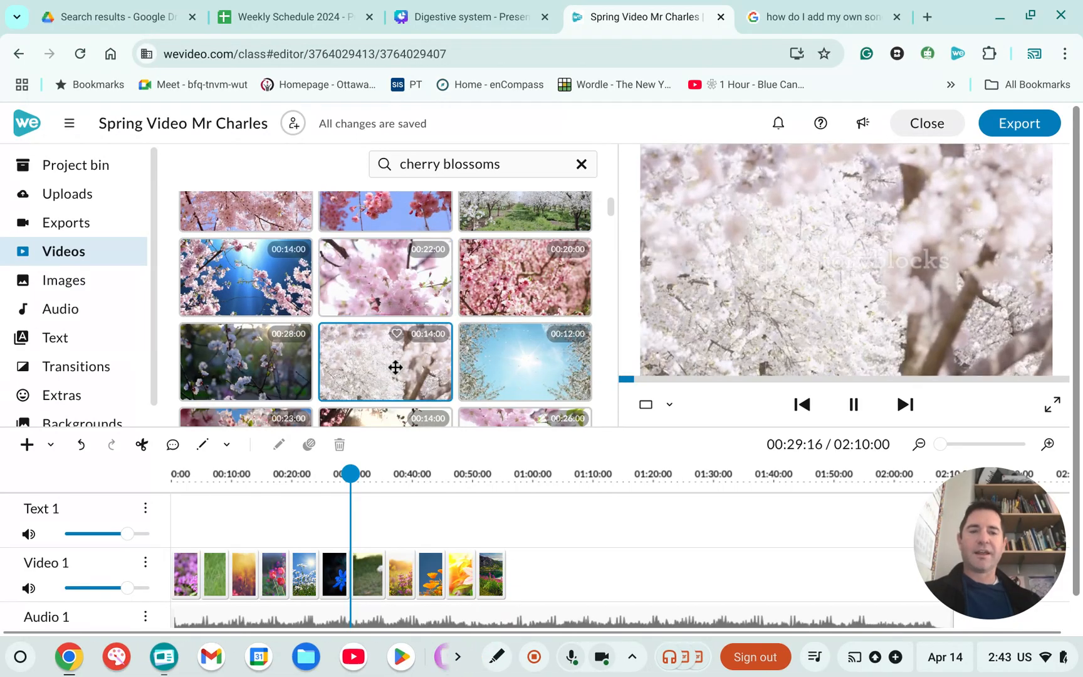
left_click(278, 290)
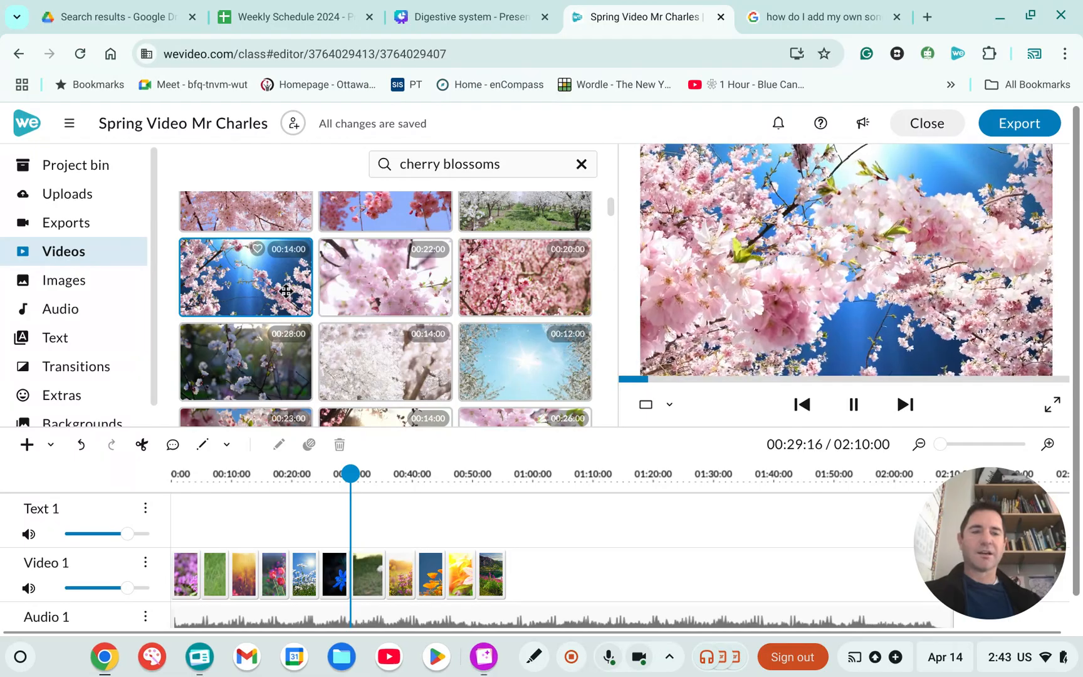
left_click(557, 301)
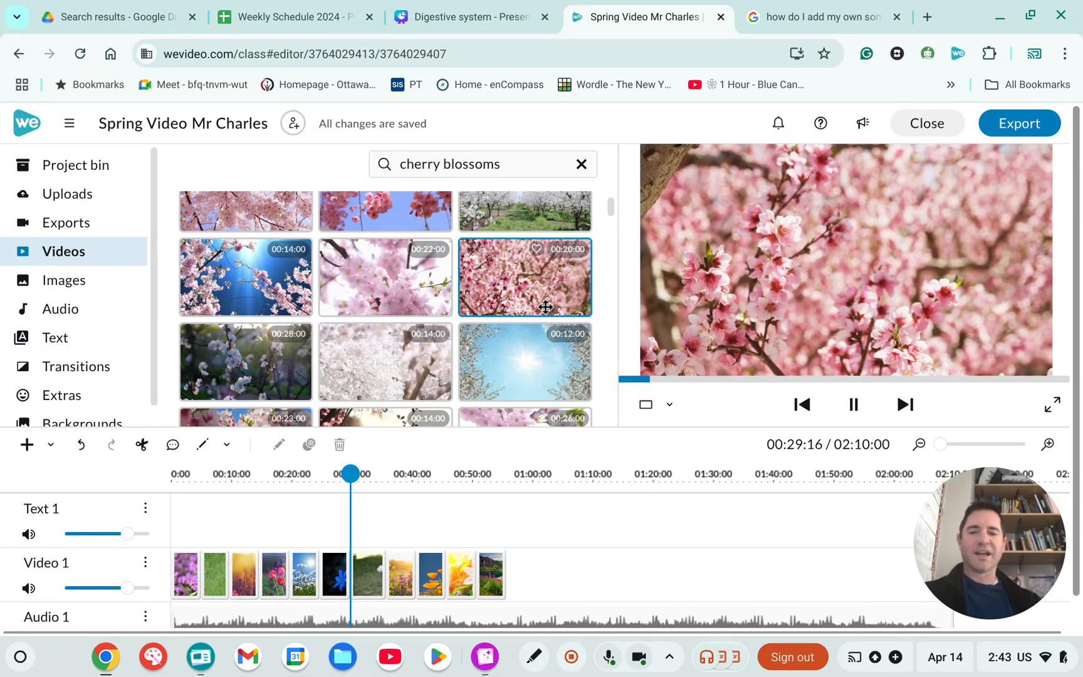
Preview the white orchard, 10-second petals and 15-second pink blossom clips in the cherry blossoms results.
scroll(542, 307, "up", 2)
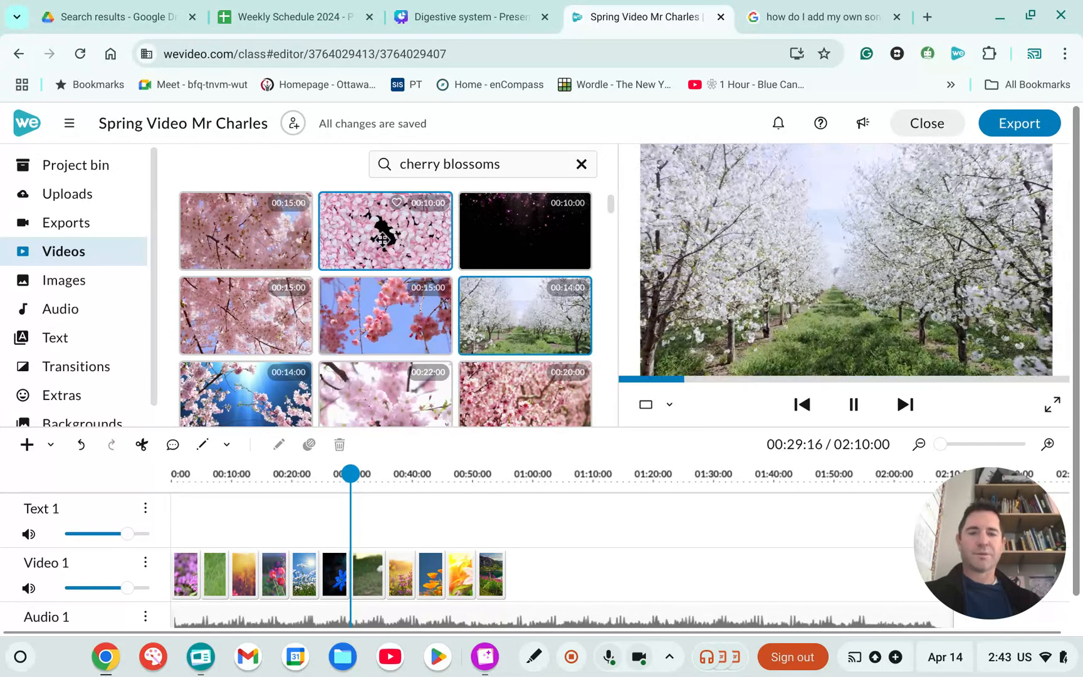
left_click(424, 239)
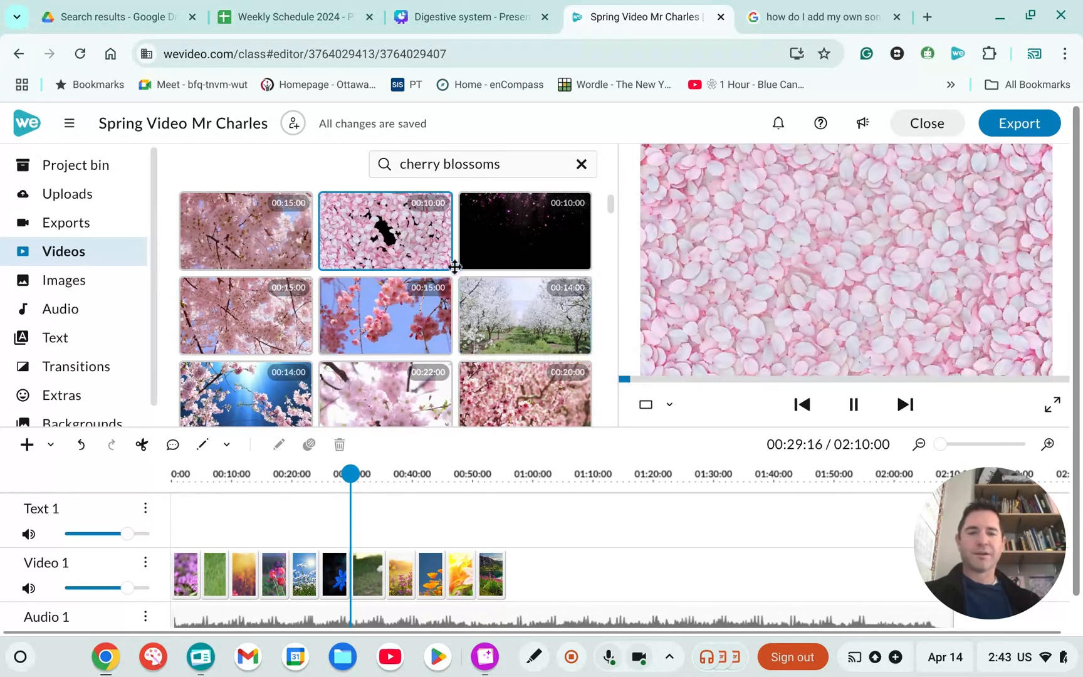
left_click(251, 241)
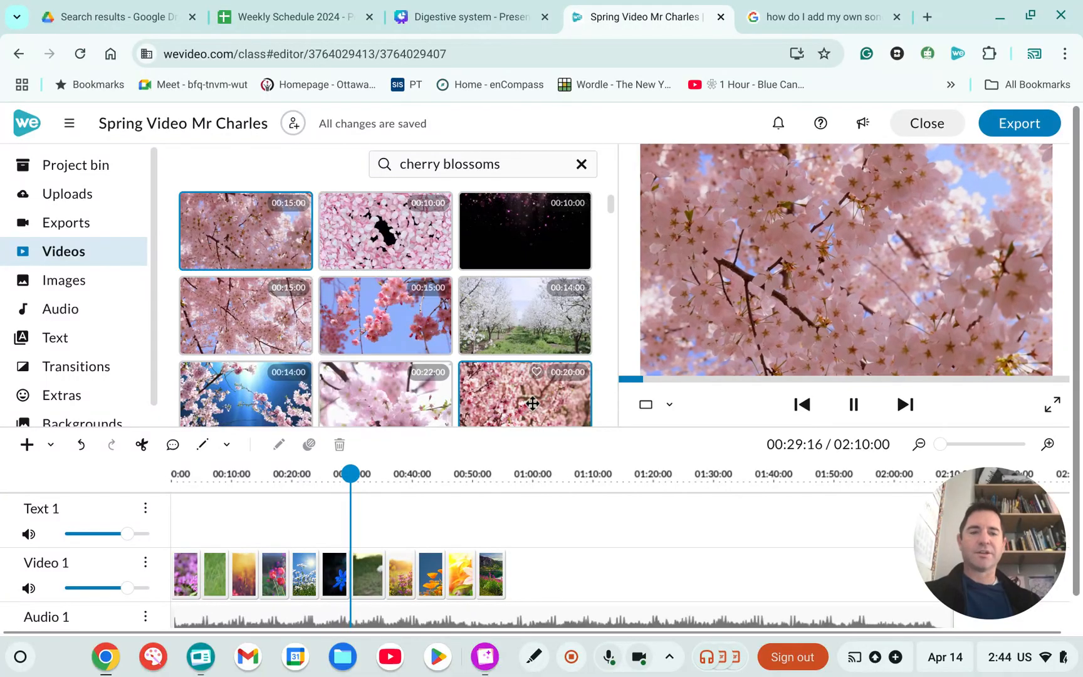
left_click(395, 323)
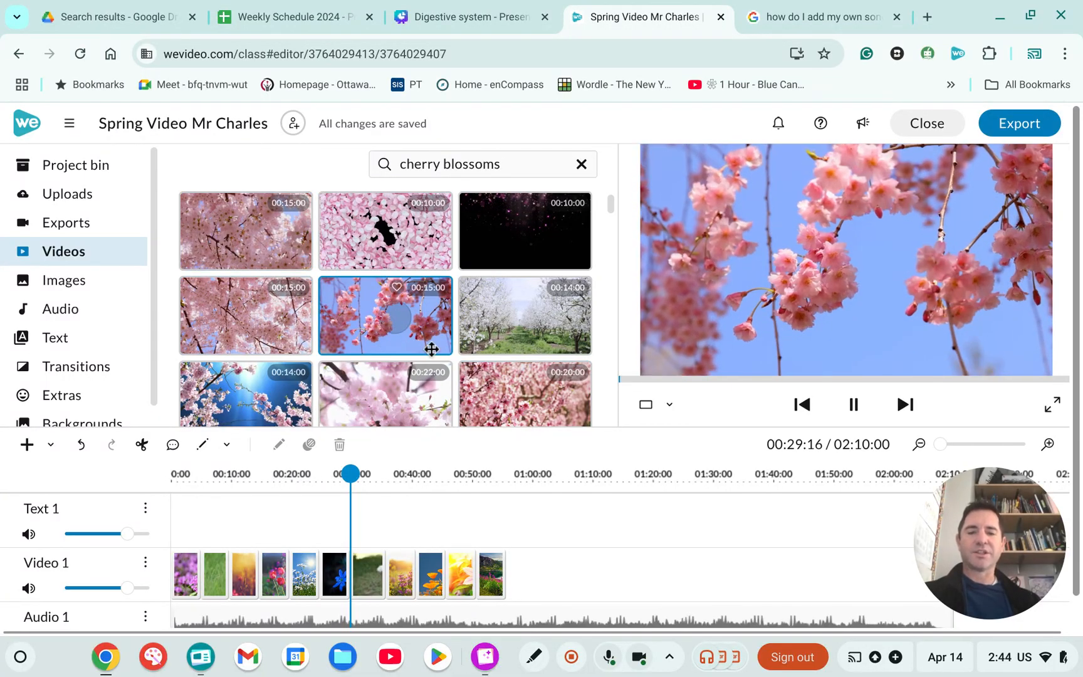
Place the 15-second pink blossoms on blue sky clip on empty Video 1 space and trim off everything after 01:22:18.
left_click_drag(432, 348, 645, 573)
left_click_drag(629, 475, 670, 479)
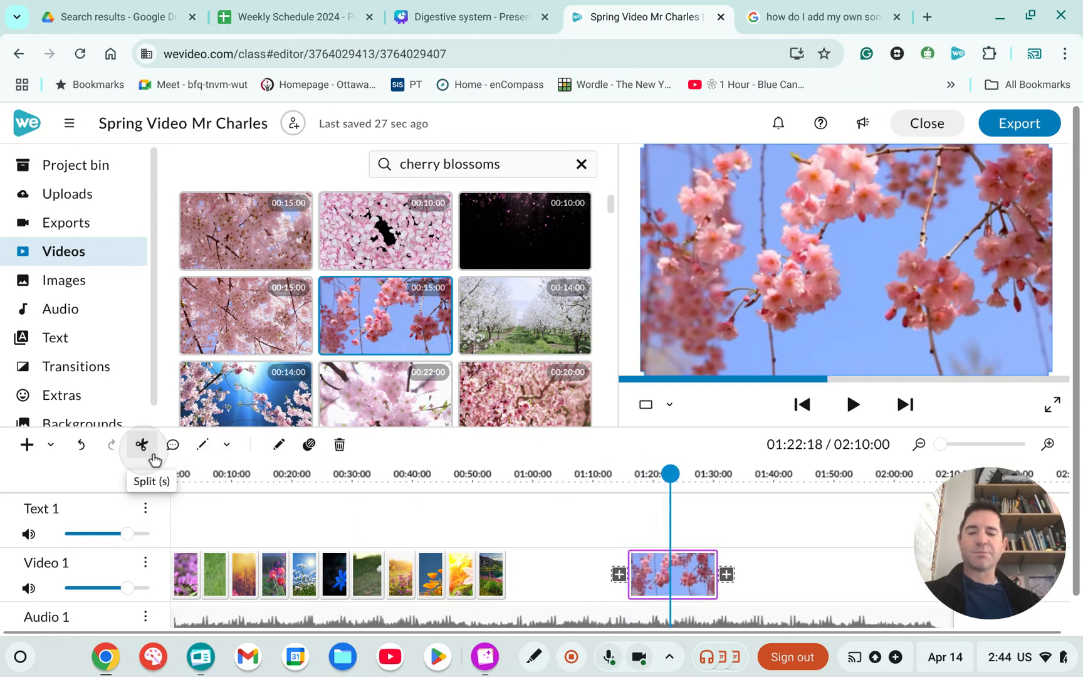
left_click(154, 458)
key("BackSpace")
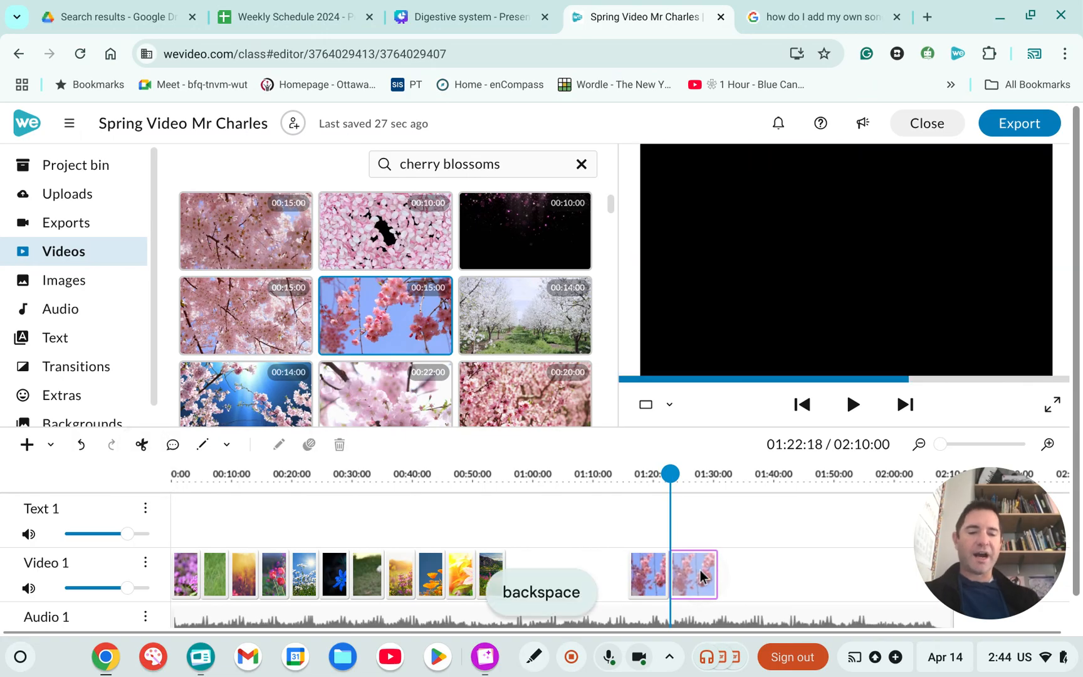
Insert the trimmed blossom clip before the orange poppies photo on Video 1, pushing the following photos along.
left_click_drag(648, 582, 417, 562)
left_click(479, 595)
scroll(599, 549, "down", 1)
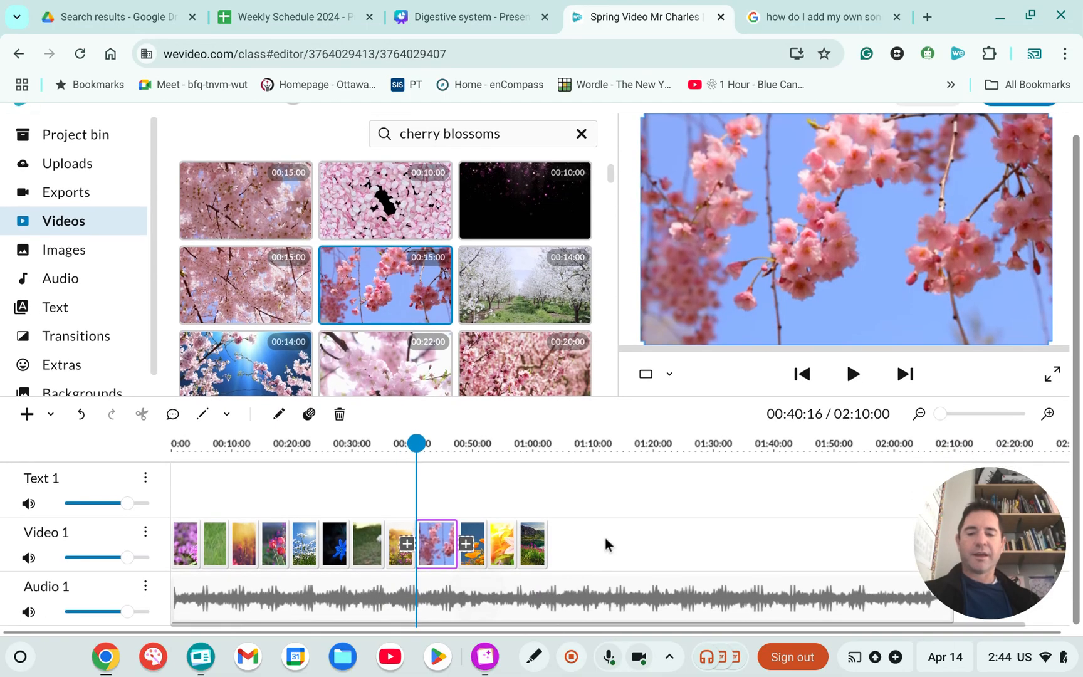
Play the whole slideshow from the start and extend the closing lake photo to end at about 01:05:18.
left_click_drag(428, 453, 96, 448)
left_click(852, 376)
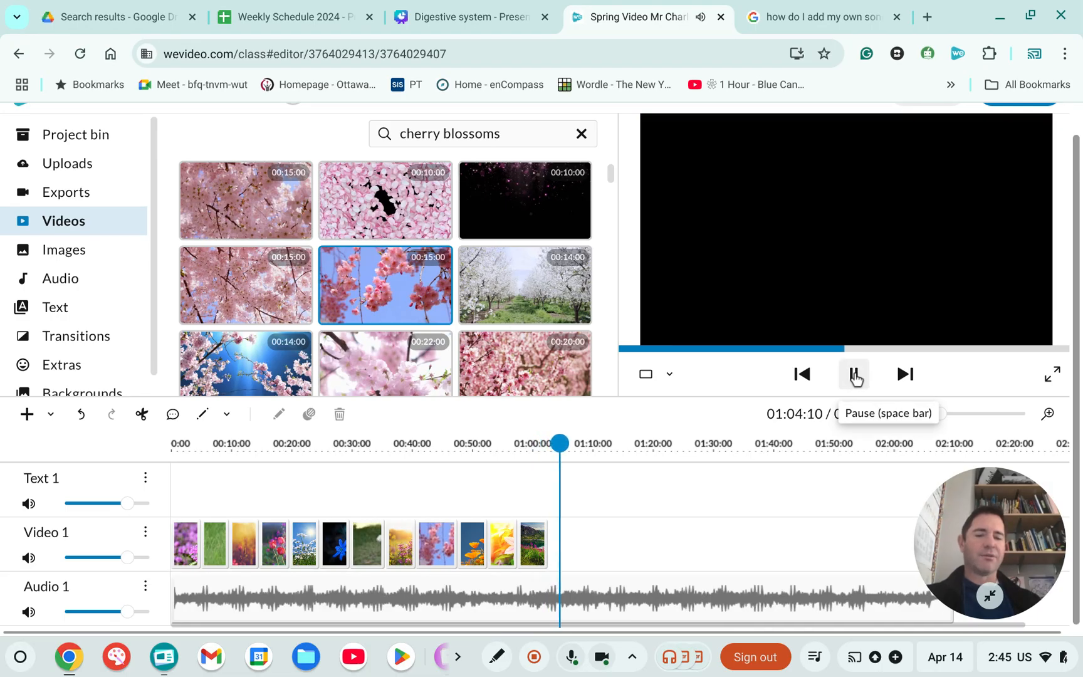
left_click(856, 376)
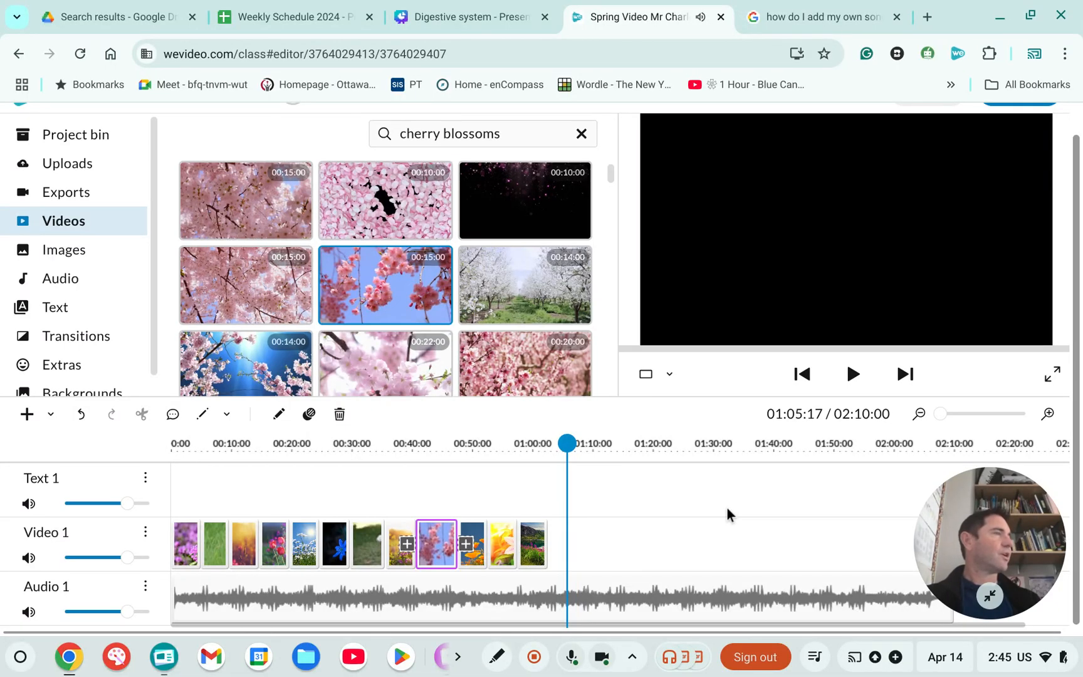
left_click(537, 534)
left_click_drag(549, 530, 565, 528)
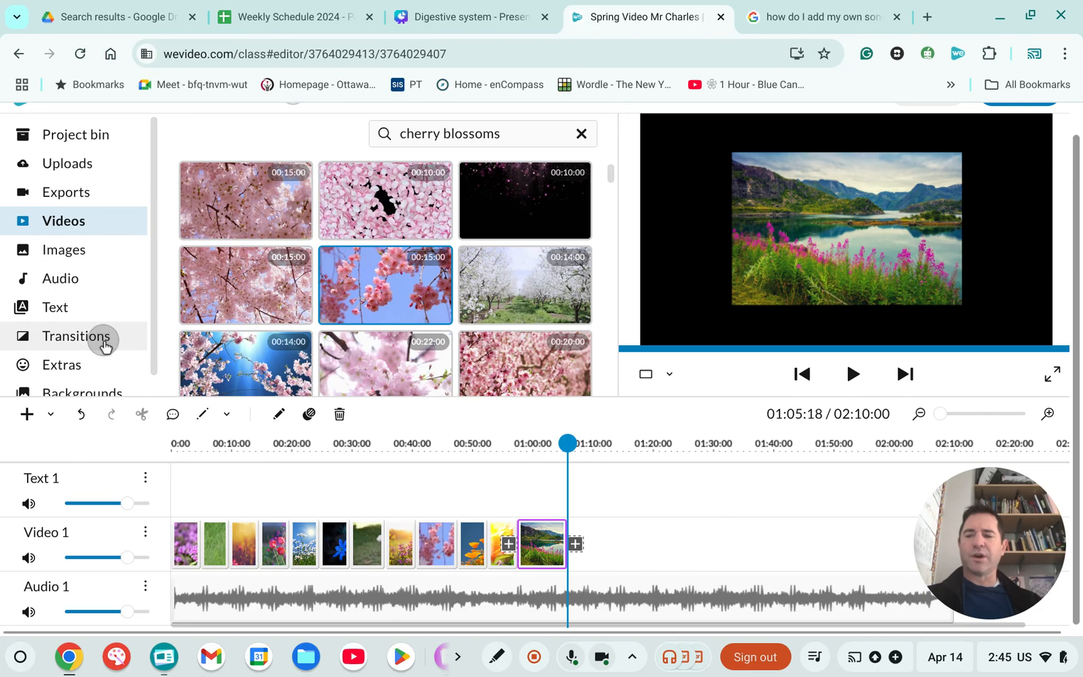
Add a 1-second Cross fade transition between the first two photos on Video 1.
left_click(104, 341)
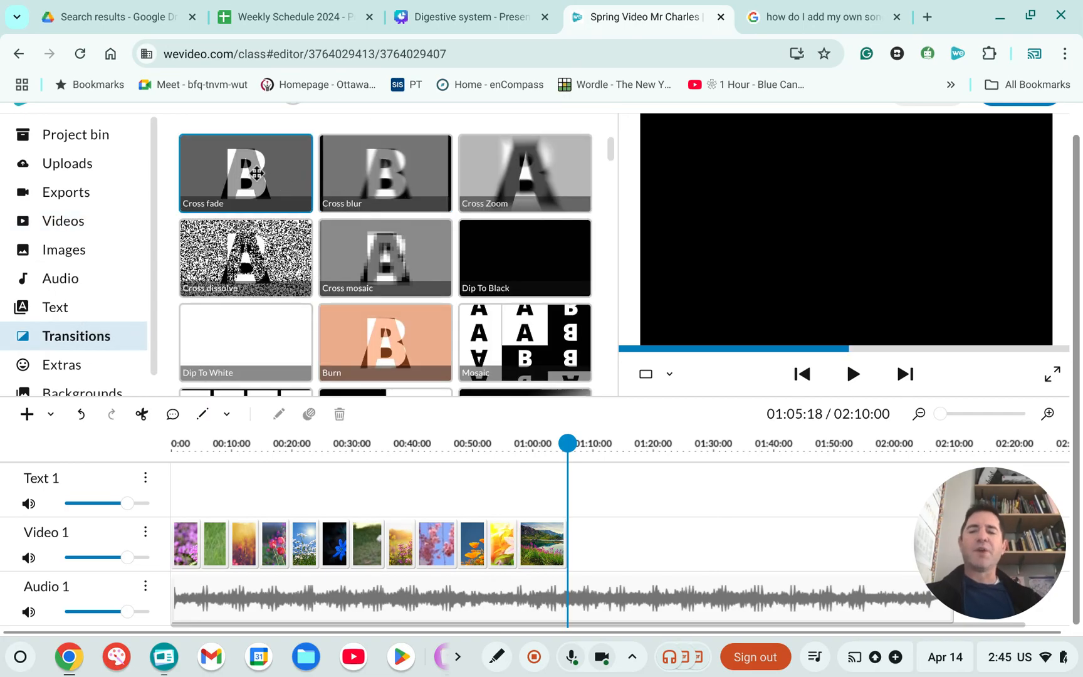
left_click_drag(635, 529, 176, 557)
mouse_move(240, 308)
left_mouse_down()
mouse_move(223, 528)
mouse_move(211, 556)
mouse_move(199, 551)
left_mouse_up()
left_click(199, 551)
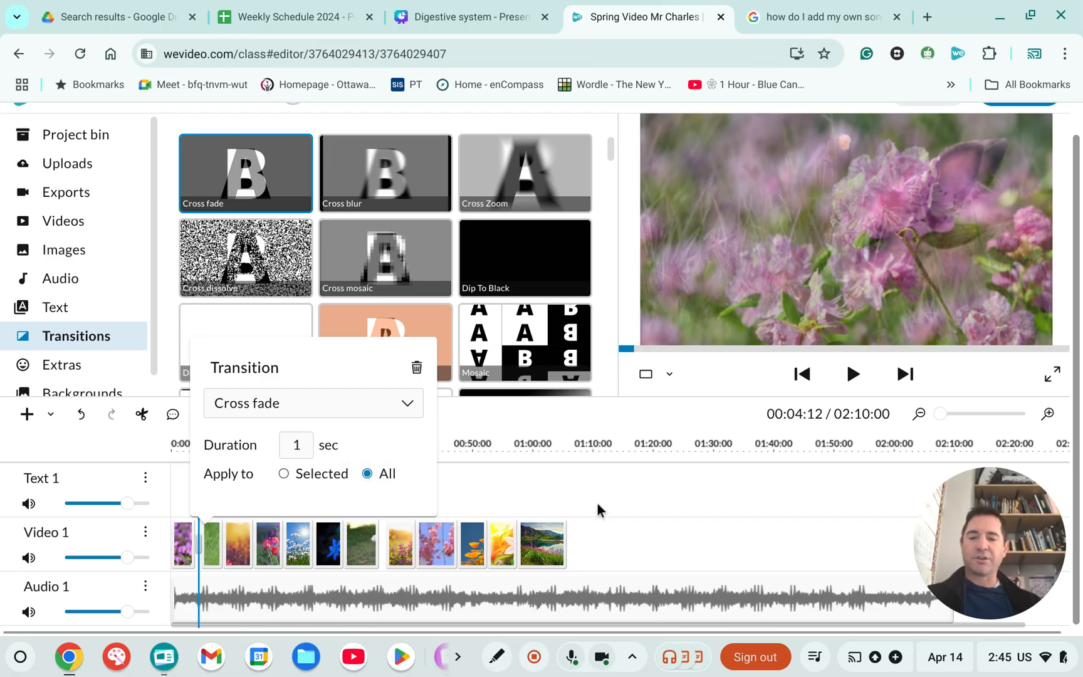
left_click(634, 500)
left_click_drag(657, 551, 177, 561)
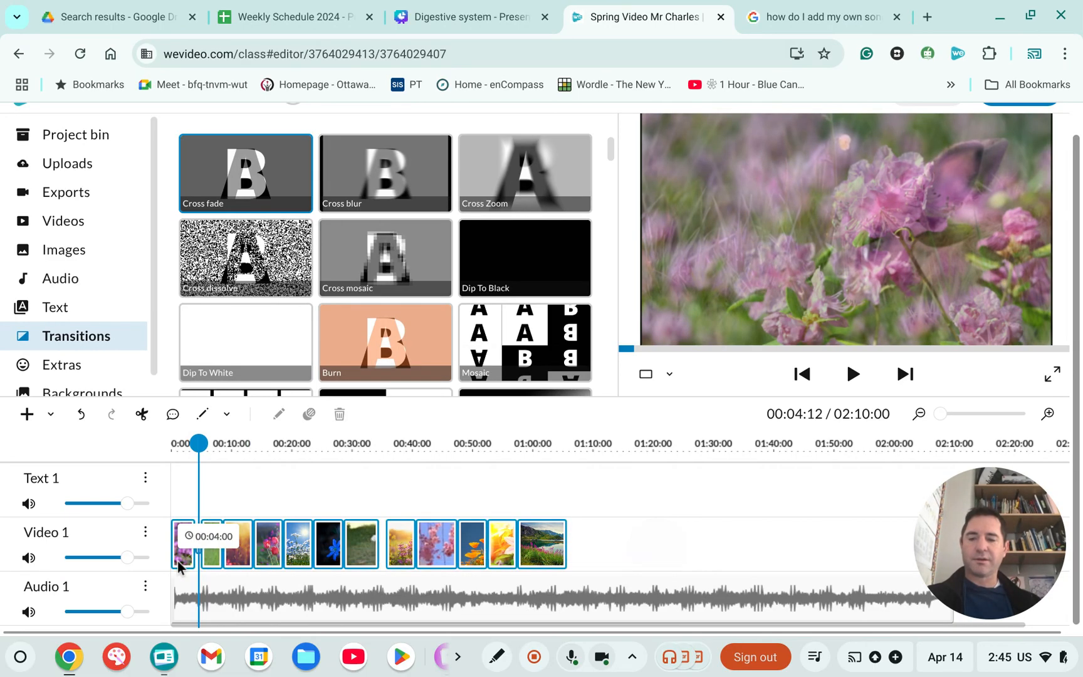
right_click(545, 549)
left_click(780, 544)
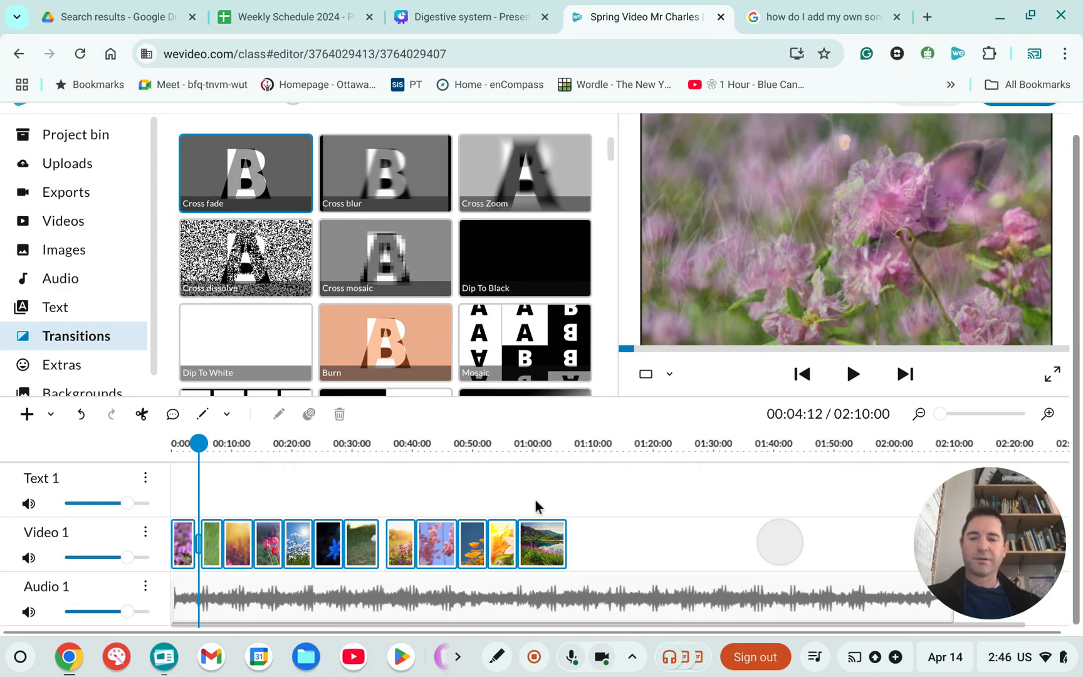
Add Cross fade transitions between the successive Video 1 clips from the second photo through the white puppies clip.
left_click(258, 179)
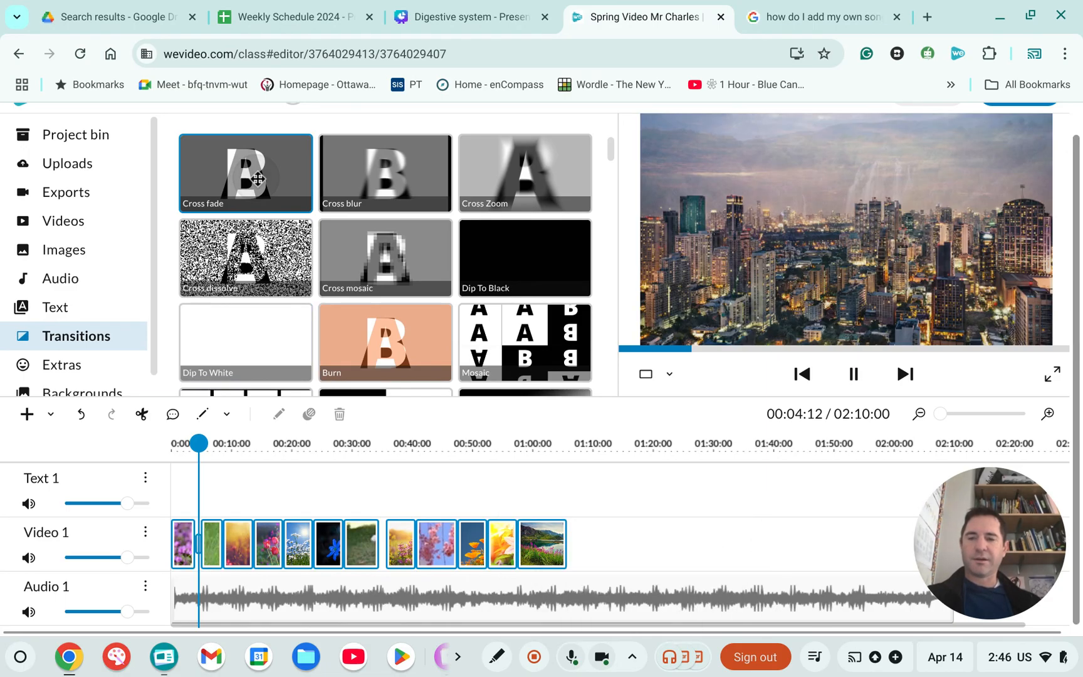
left_click_drag(257, 179, 236, 539)
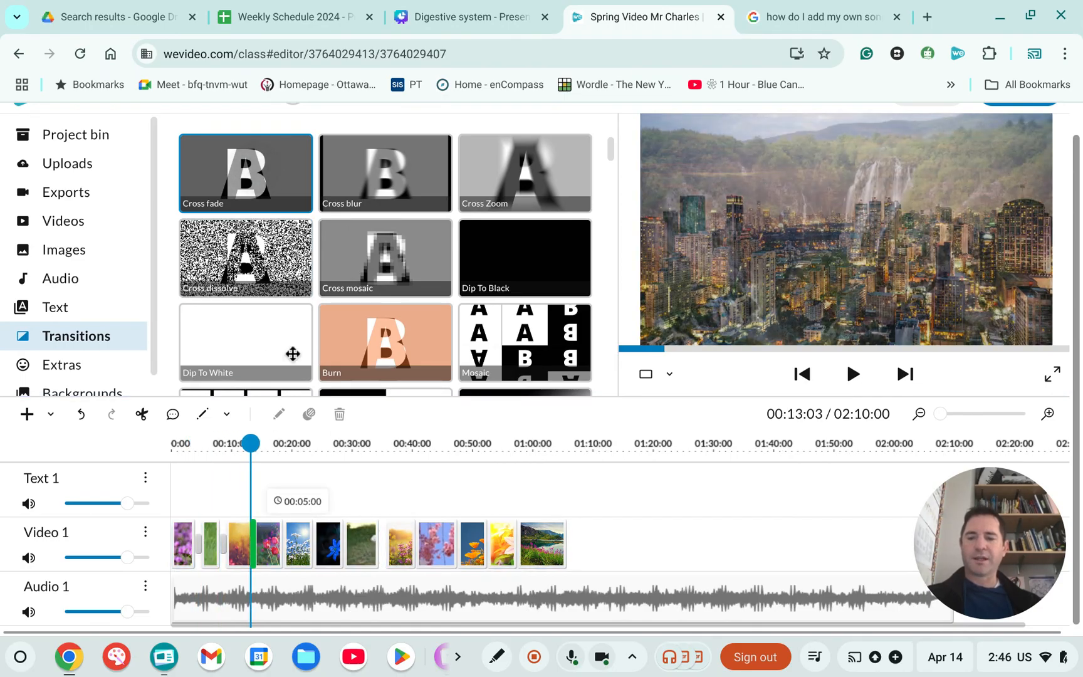
left_click(273, 210)
left_click_drag(273, 210, 292, 537)
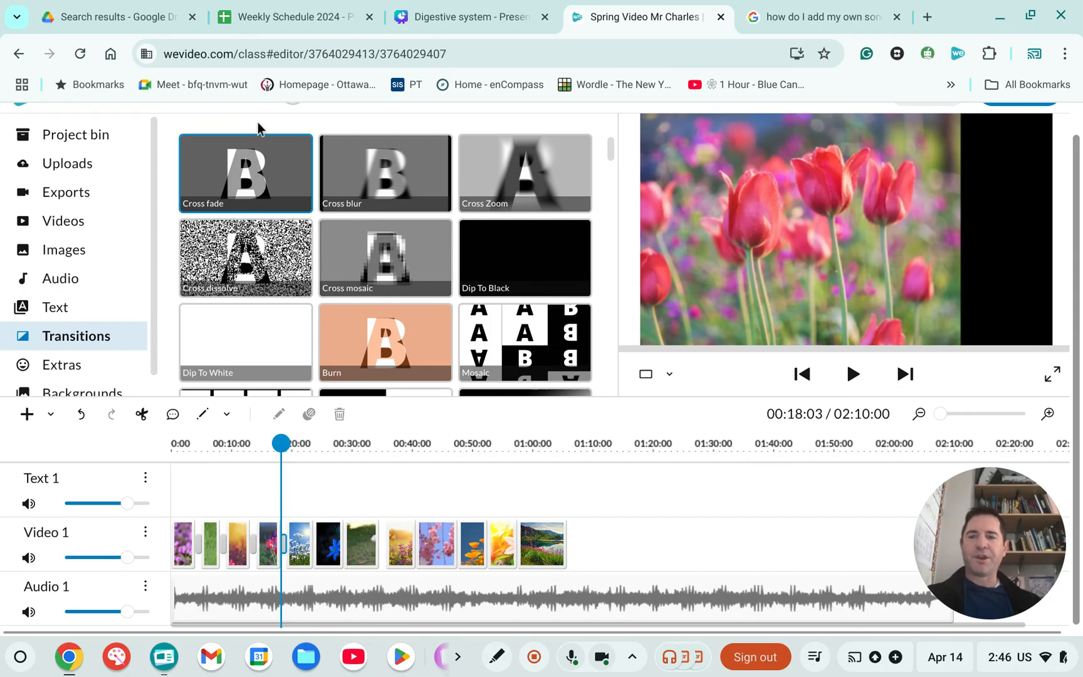
left_click_drag(259, 264, 342, 539)
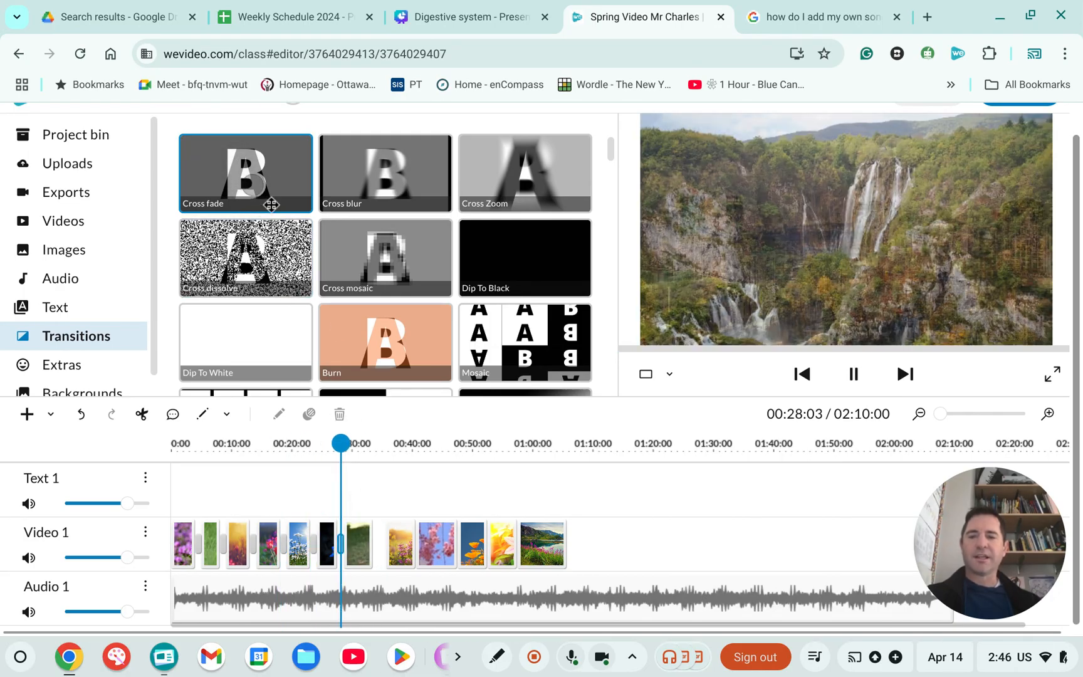
left_click_drag(288, 293, 391, 557)
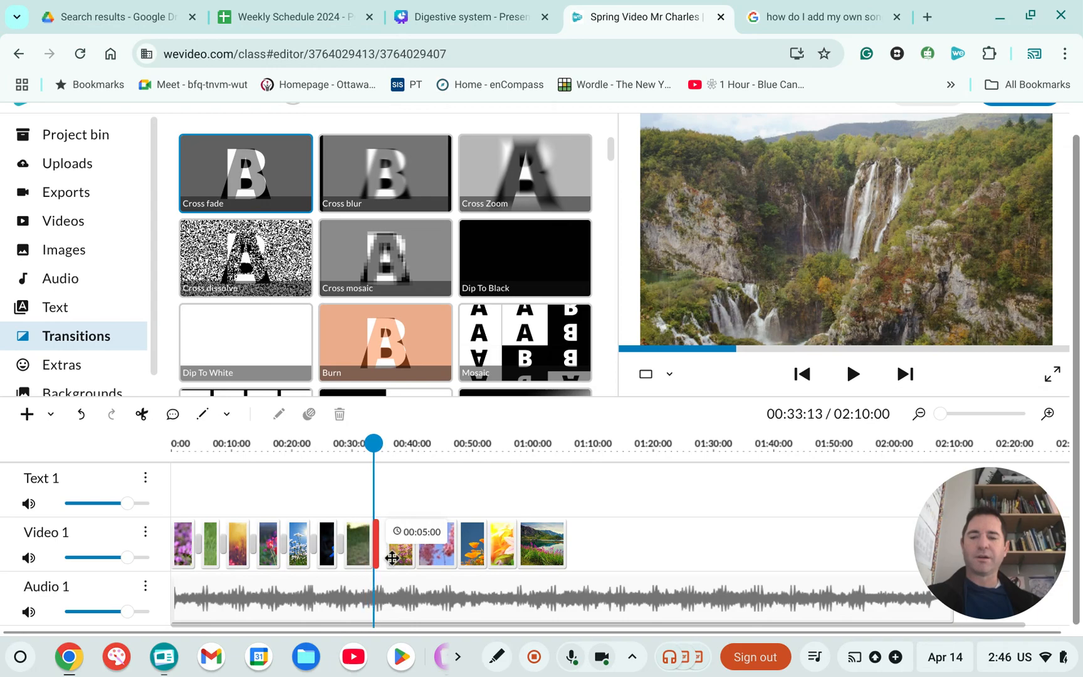
Close the gap after the puppies clip and add Cross fade transitions between all remaining clips up to the lake photo.
left_click_drag(639, 563, 369, 539)
right_click(364, 542)
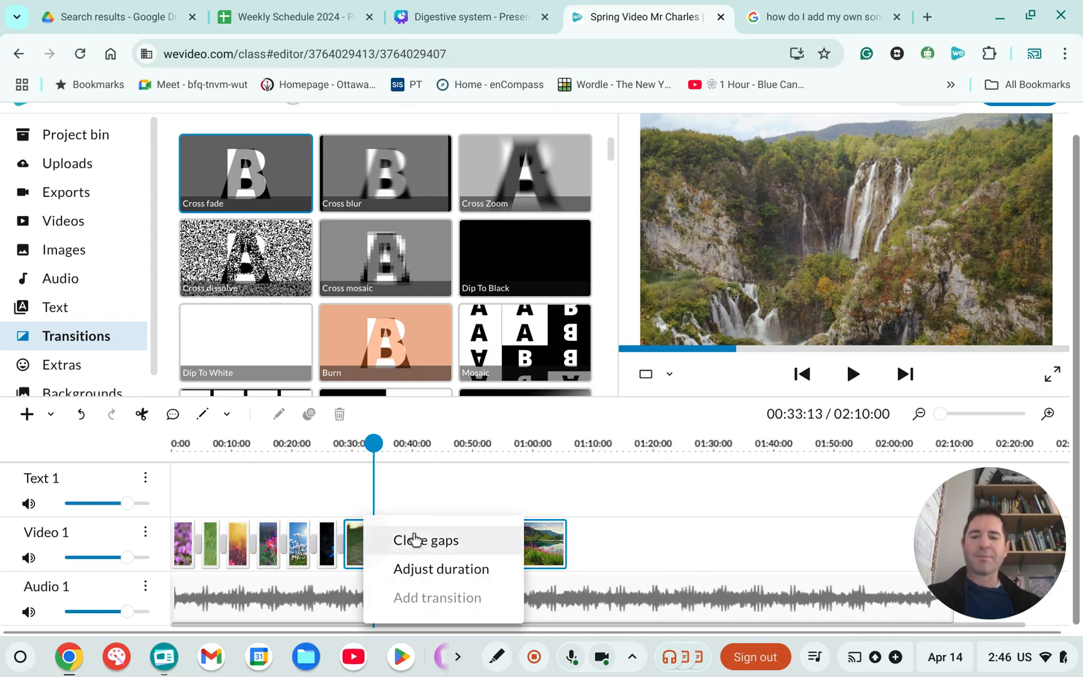
left_click(435, 540)
mouse_move(302, 186)
left_mouse_down()
mouse_move(336, 377)
mouse_move(389, 549)
left_mouse_up()
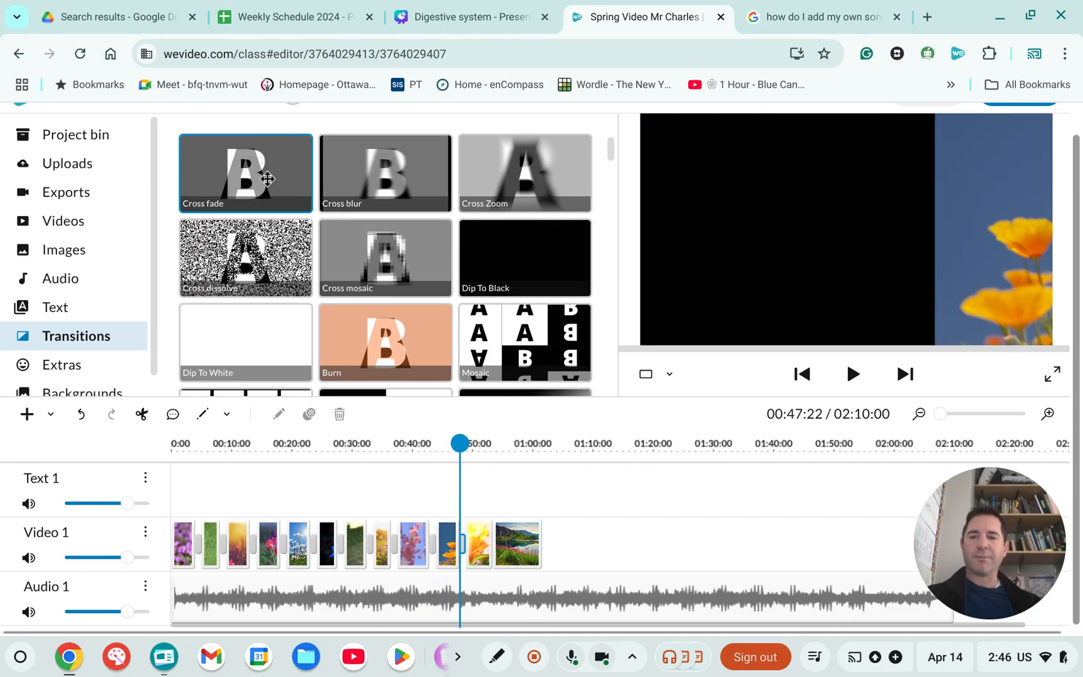
left_click_drag(266, 176, 494, 533)
Play back the last part of the slideshow to check the transitions into the lake photo.
left_click_drag(491, 442, 450, 444)
left_click(853, 374)
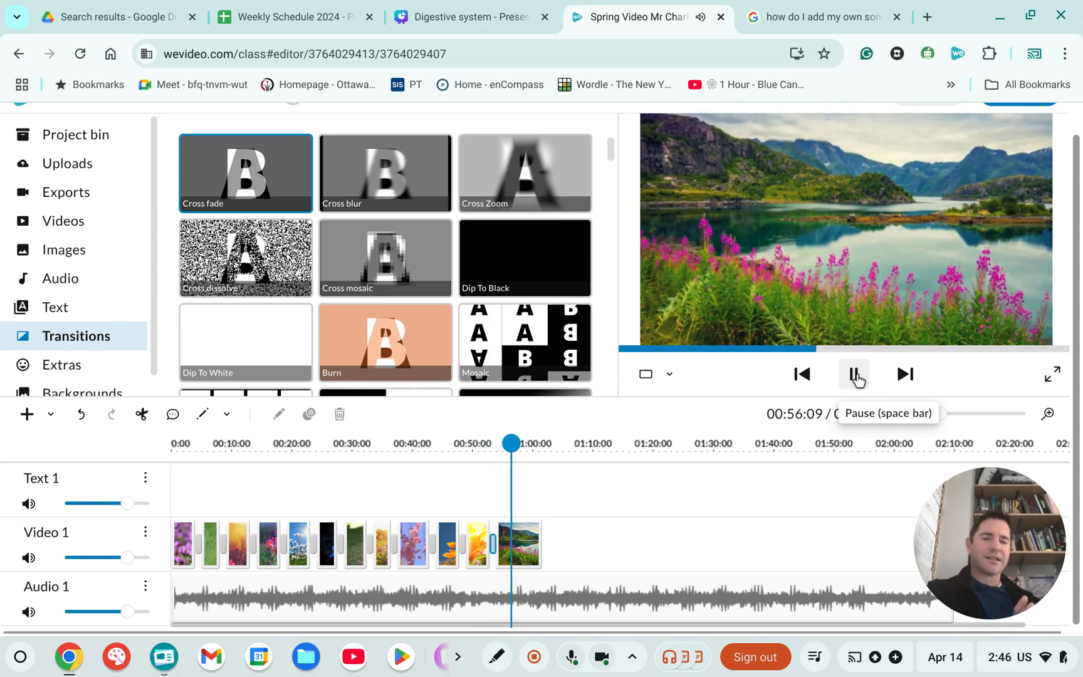
left_click(855, 375)
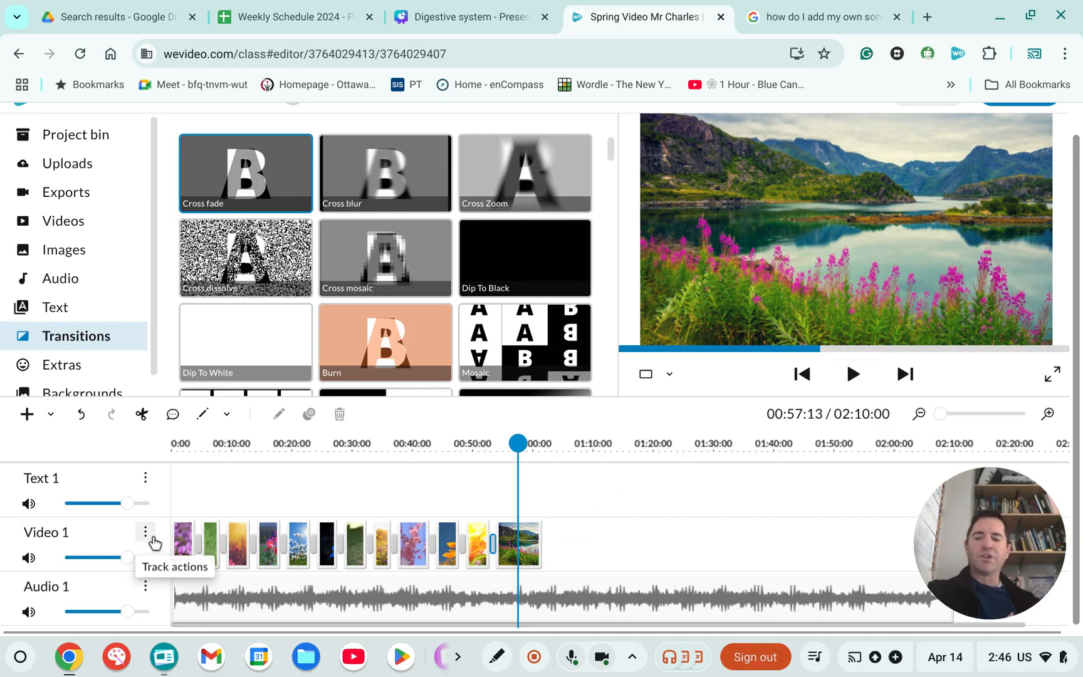
Show the opacity level on Video 1 and fade the closing lake photo out to fully transparent over its last part.
left_click(146, 532)
mouse_move(316, 515)
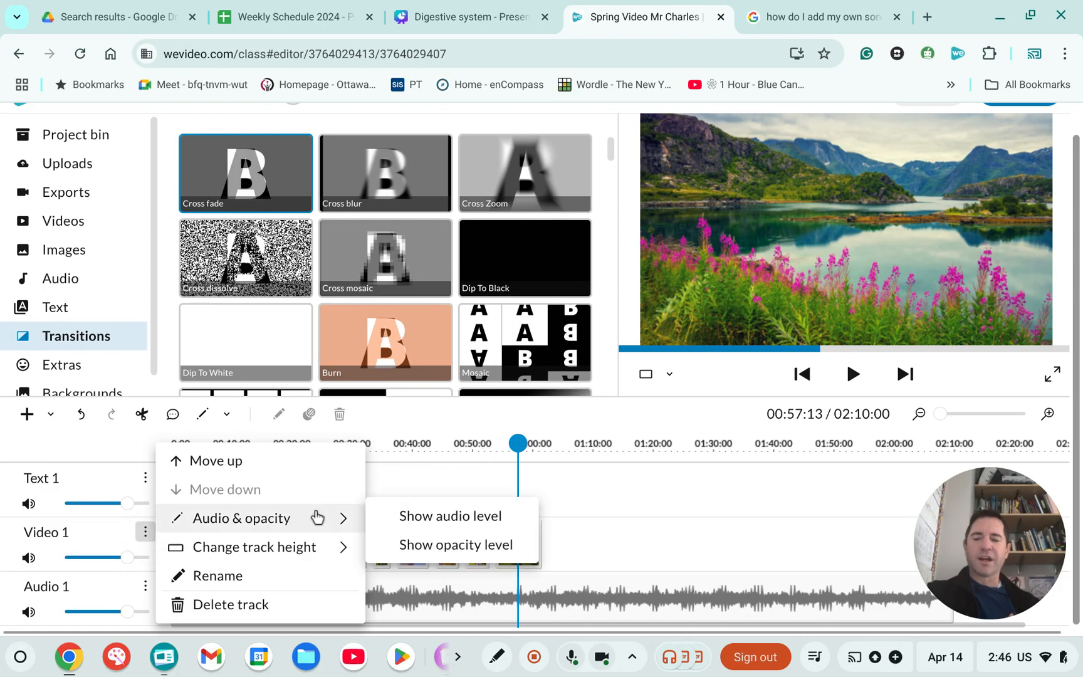
left_click(460, 551)
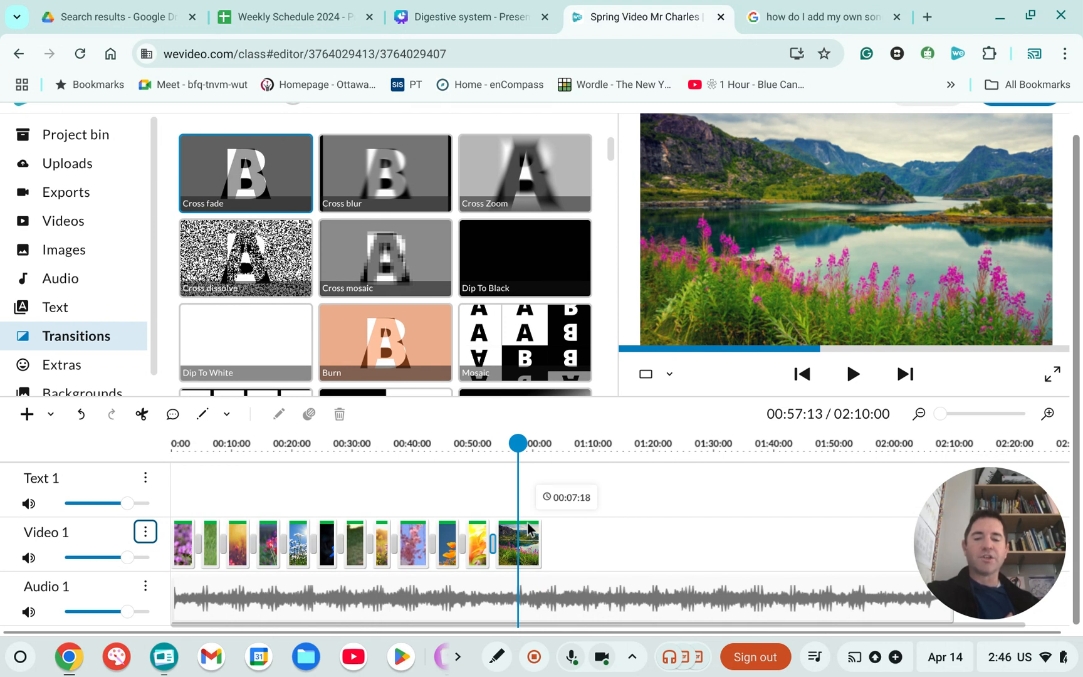
left_click(539, 544)
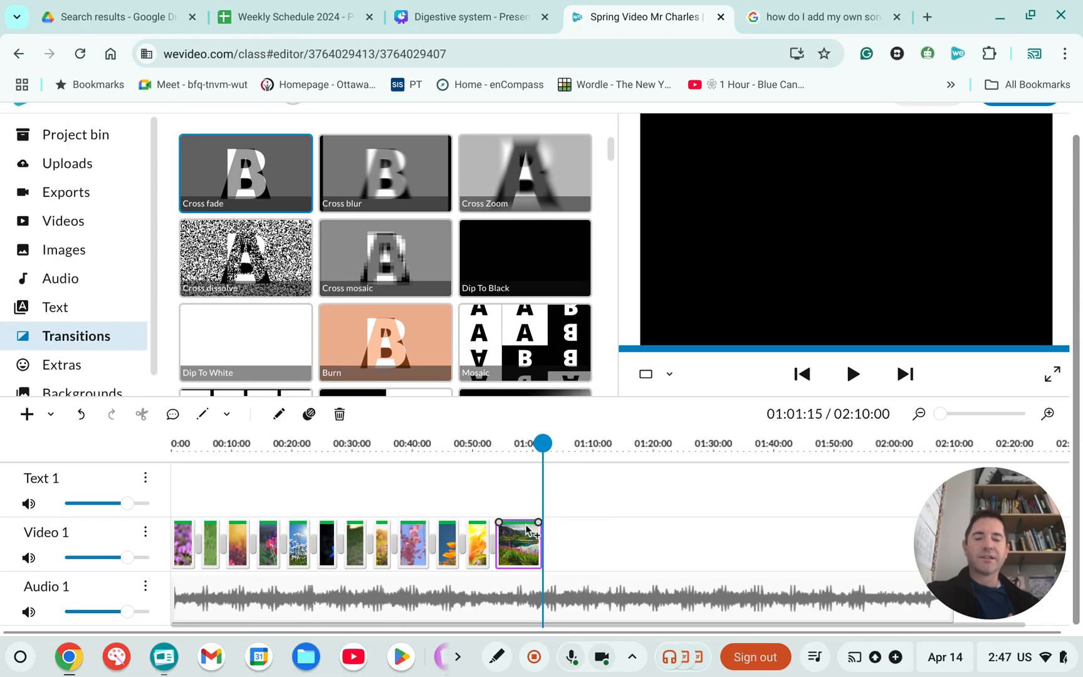
left_click(524, 522)
left_click_drag(537, 520, 545, 576)
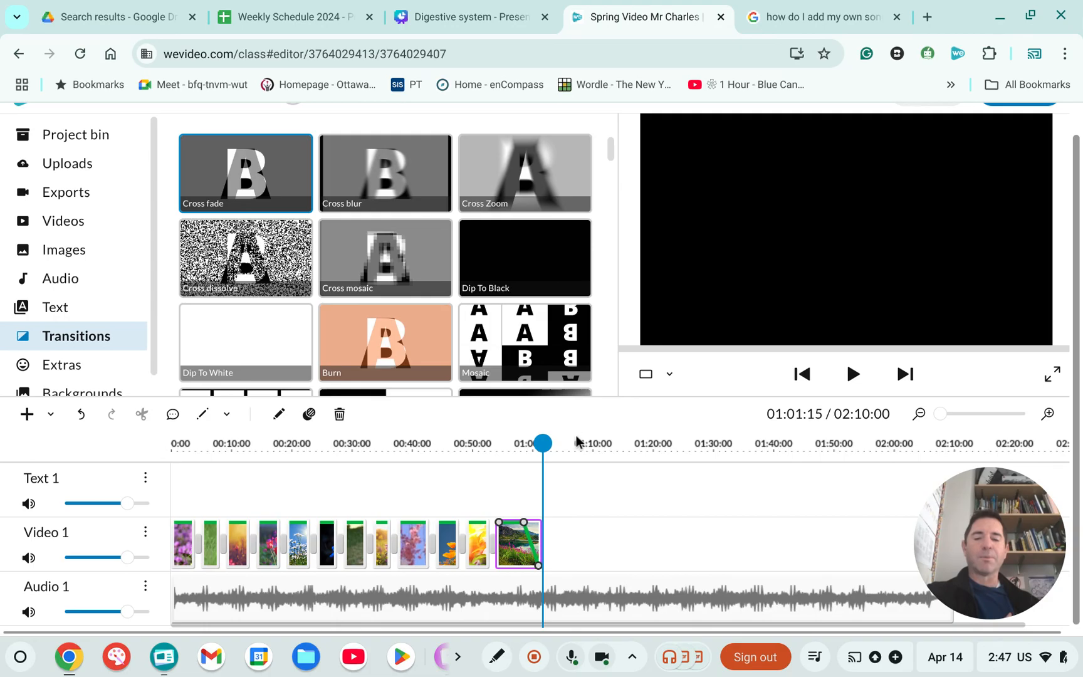
Play the closing lake photo from about 00:55:11 to check its fade-out.
left_click_drag(543, 443, 505, 443)
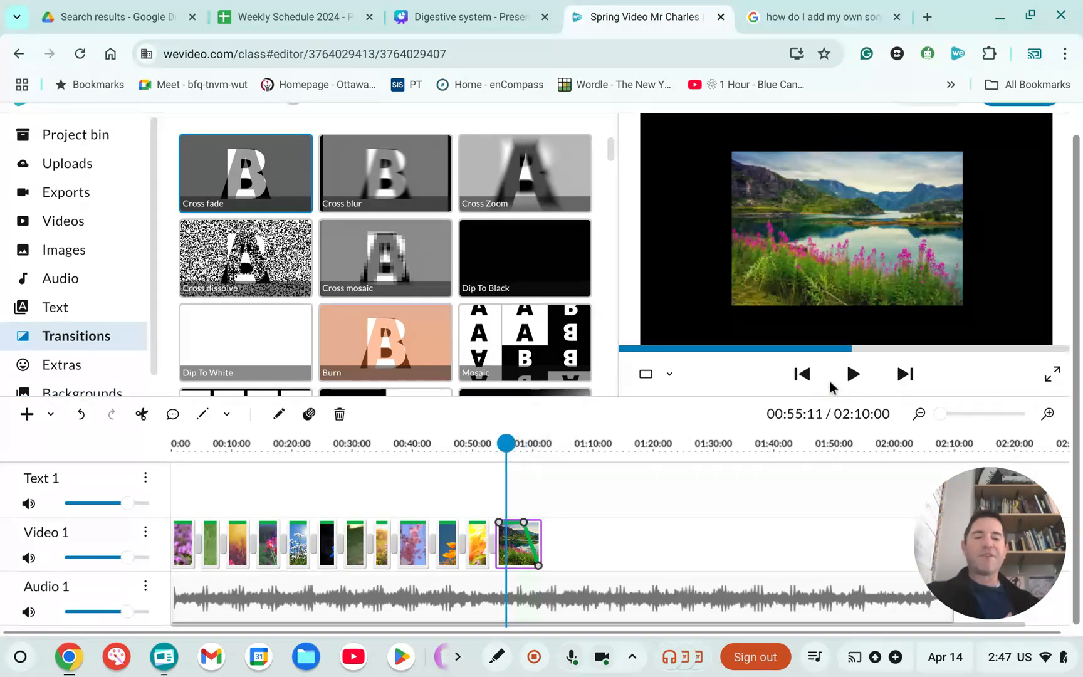
left_click(852, 374)
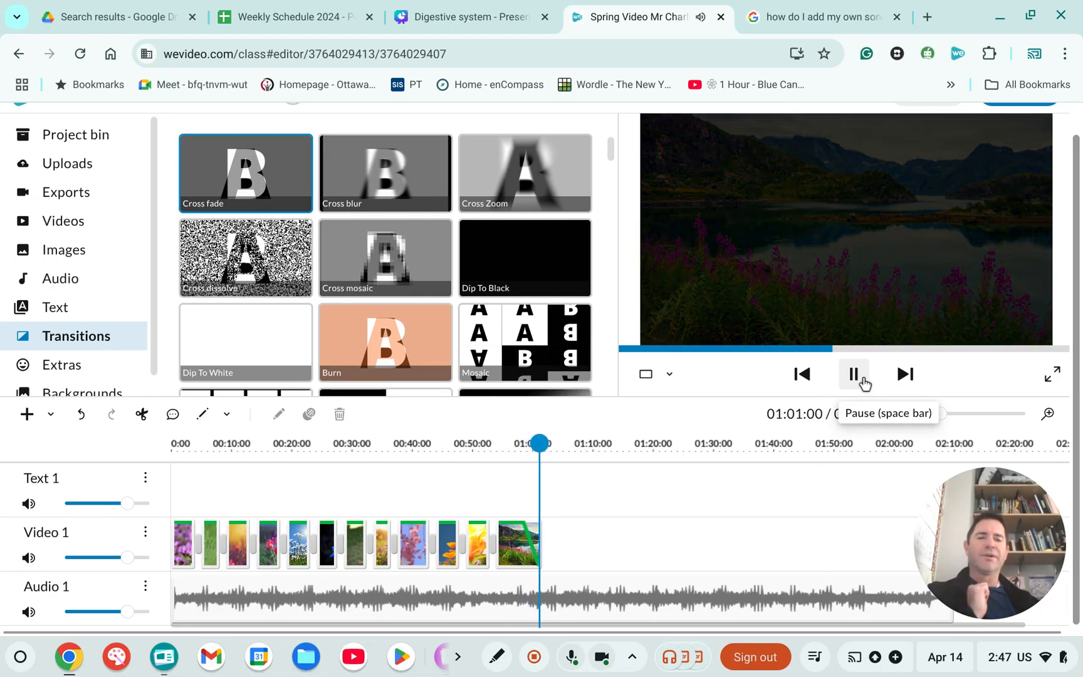
left_click(855, 375)
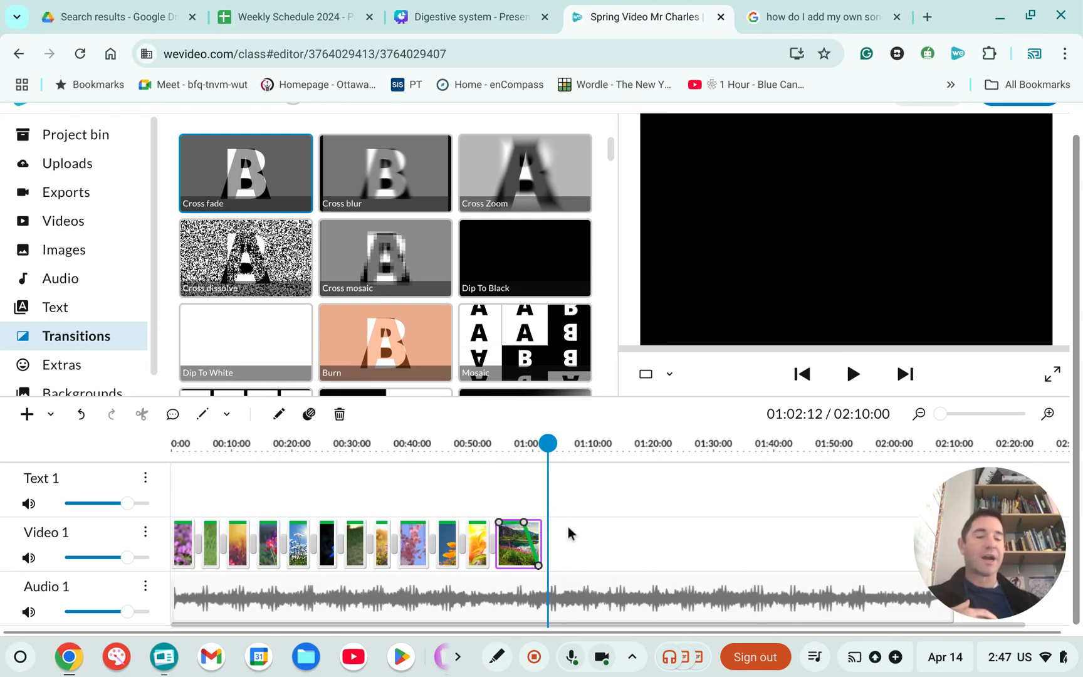
Split the background music on Audio 1 at 01:01:23, just after the last photo ends, and delete the remainder.
left_click_drag(555, 446, 550, 446)
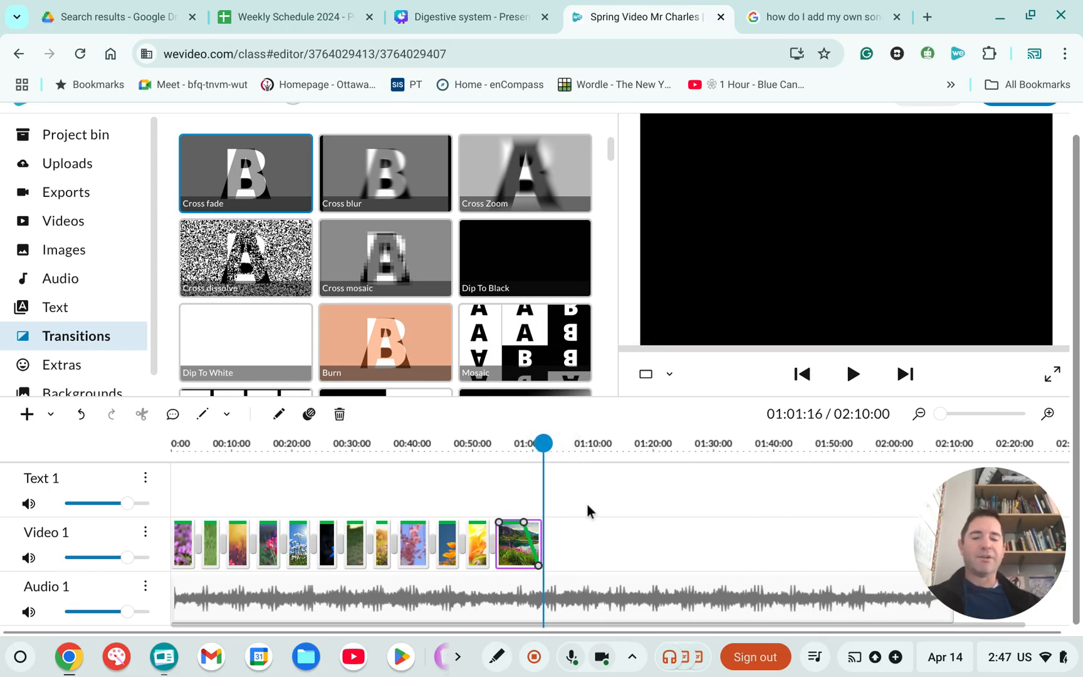
left_click(550, 604)
left_click_drag(555, 445, 542, 447)
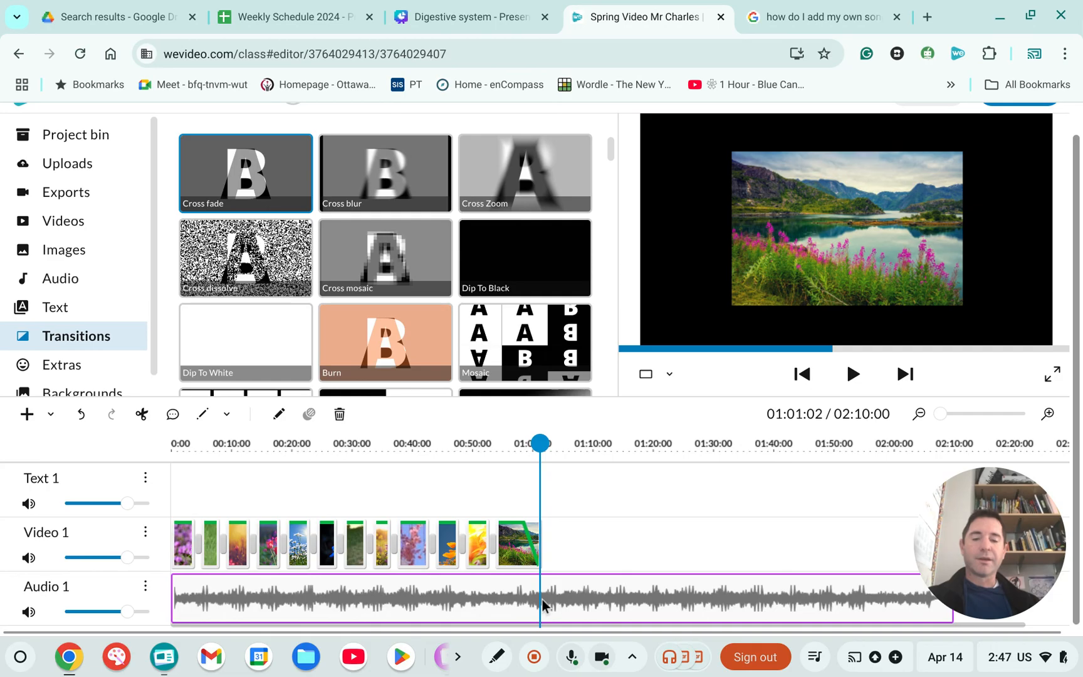
left_click_drag(540, 443, 543, 443)
left_click(546, 603)
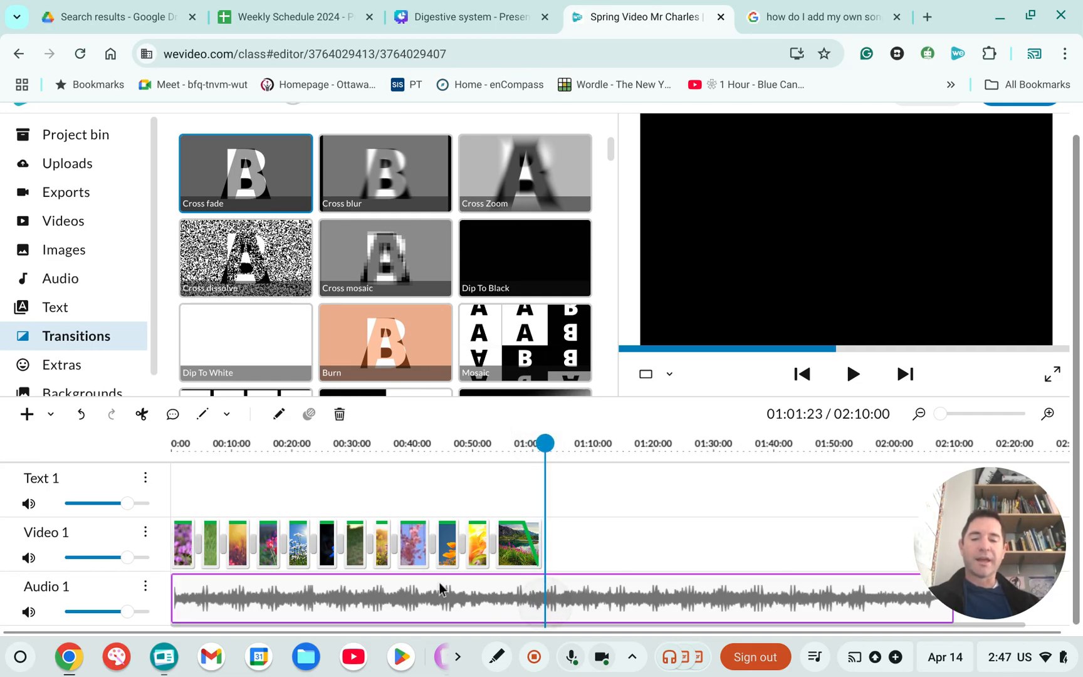
left_click(140, 416)
left_click(646, 599)
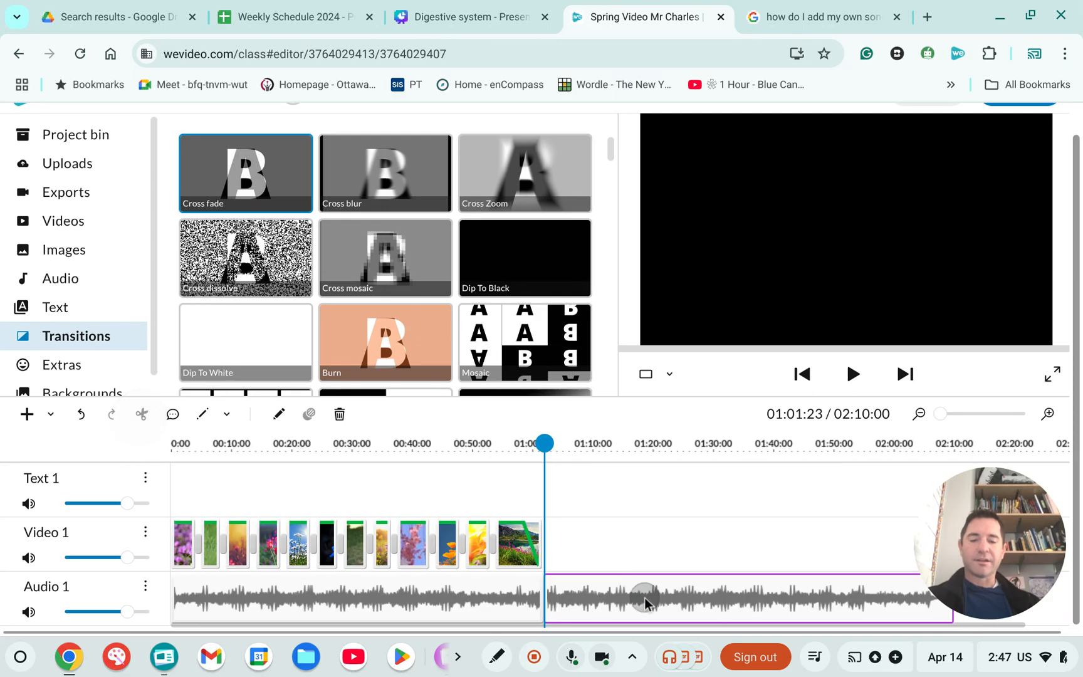
key("BackSpace")
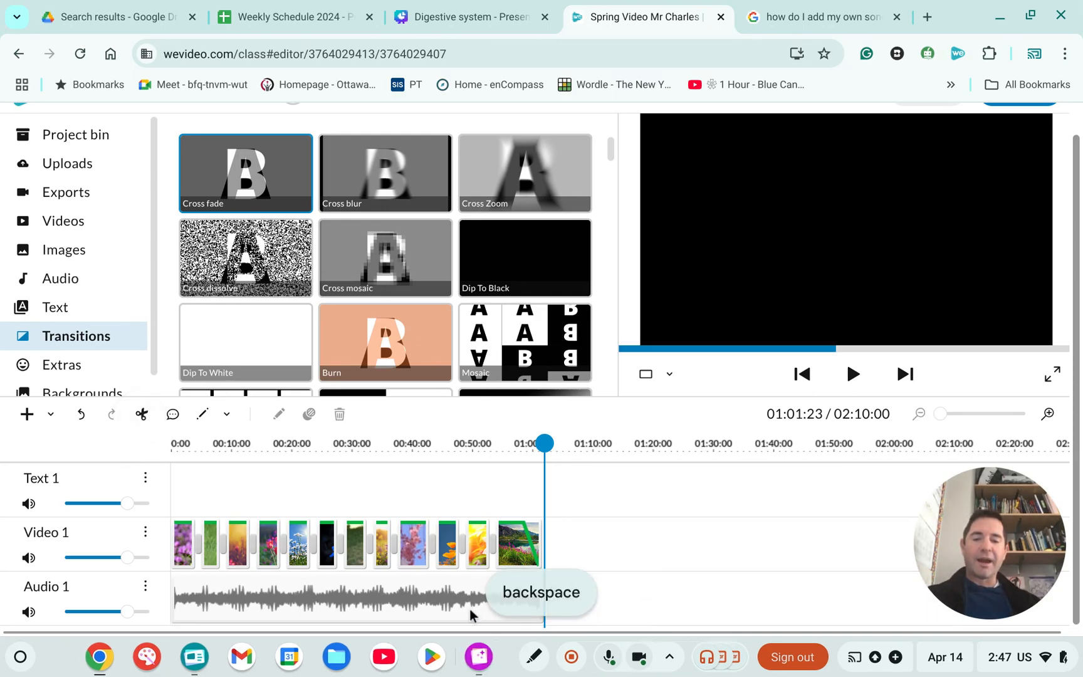
Show the audio level on Audio 1 and fade the background music to silence over its last few seconds, alongside the closing photo's fade.
left_click(461, 595)
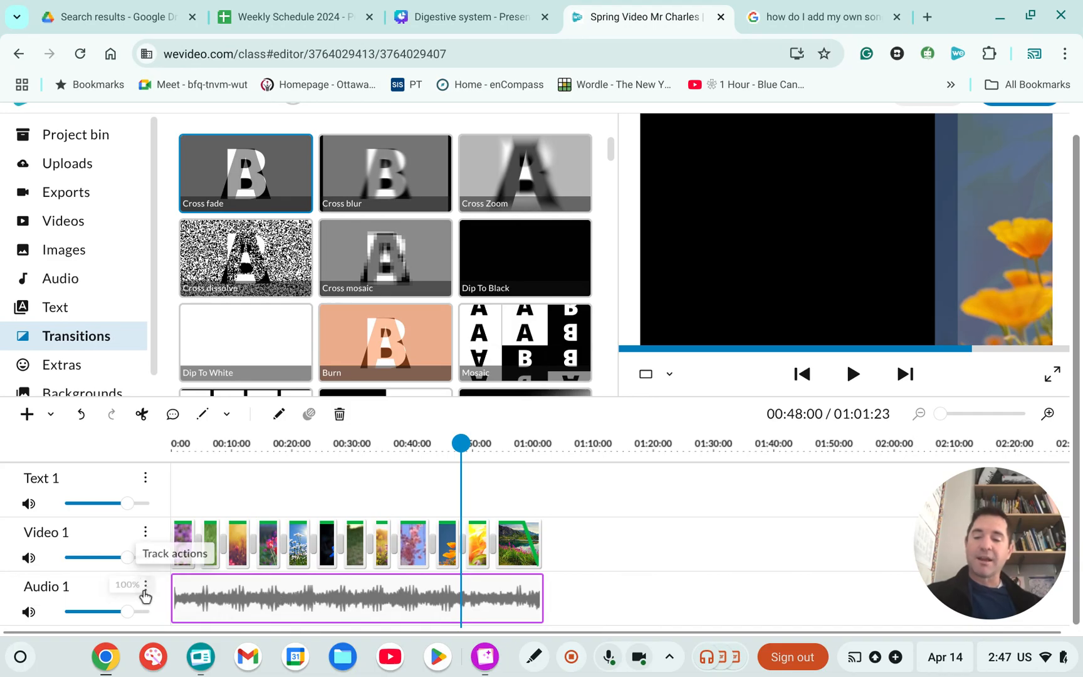
left_click(145, 586)
mouse_move(259, 524)
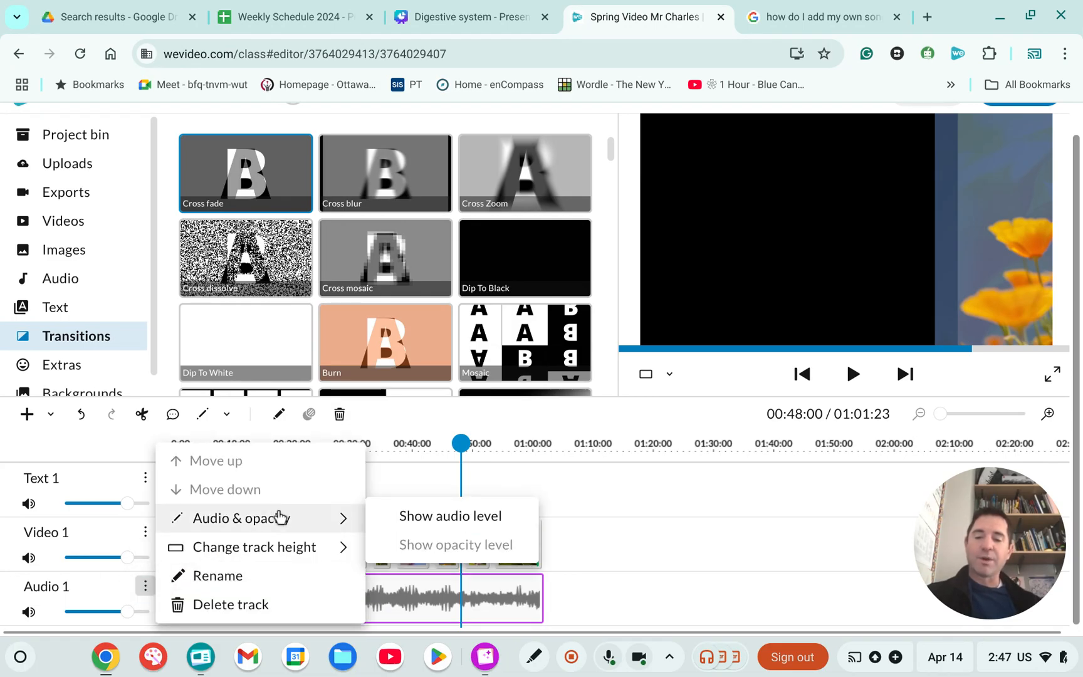
left_click(401, 515)
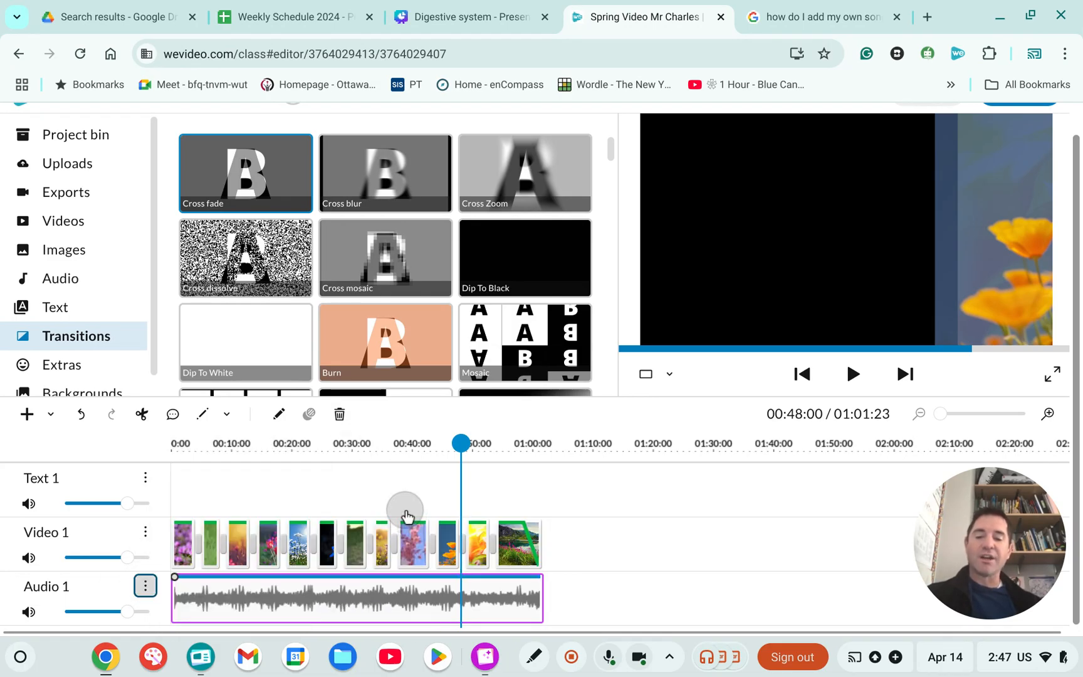
left_click(519, 575)
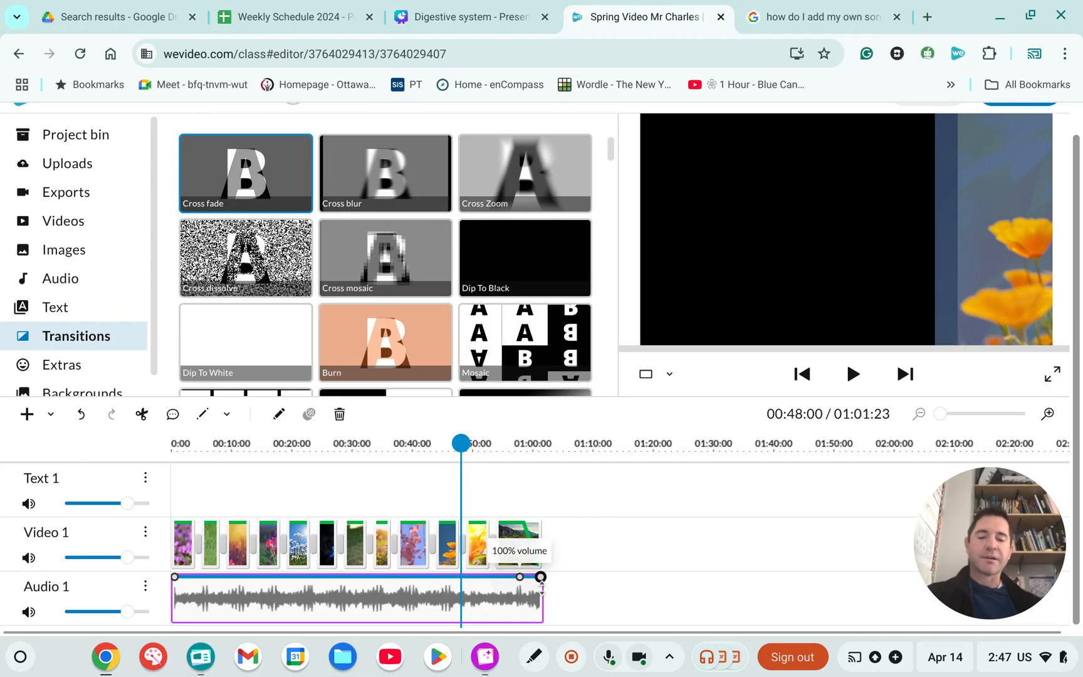
left_click_drag(539, 575, 548, 626)
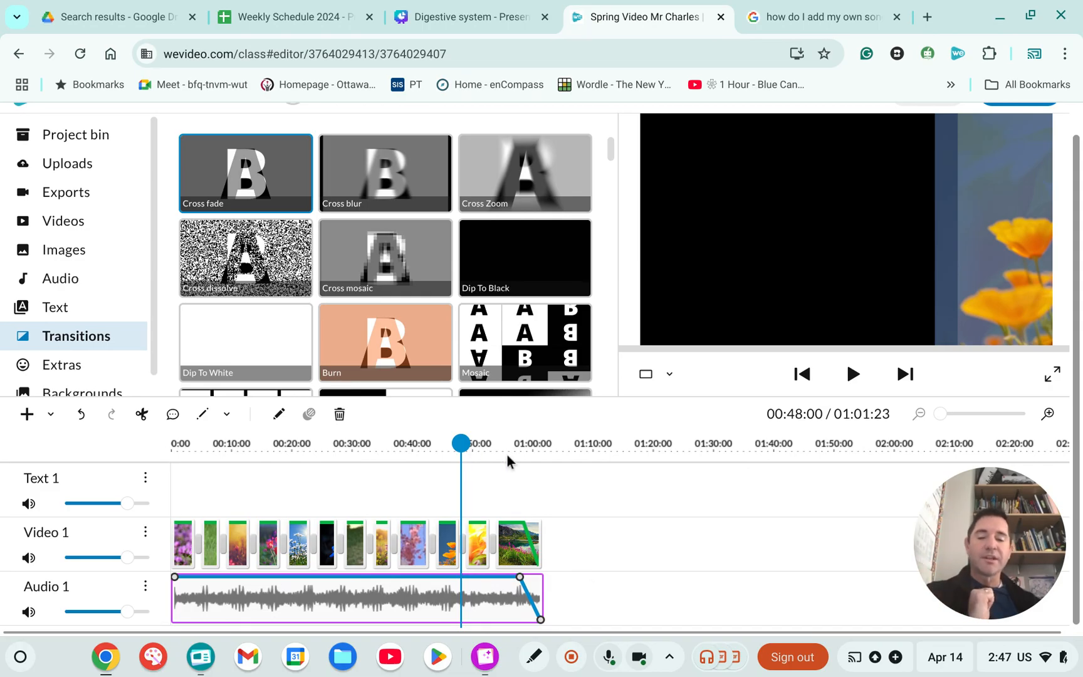
Play the slideshow from about 00:43:24 to the end to check the music and picture fade-outs.
left_click_drag(460, 443, 436, 443)
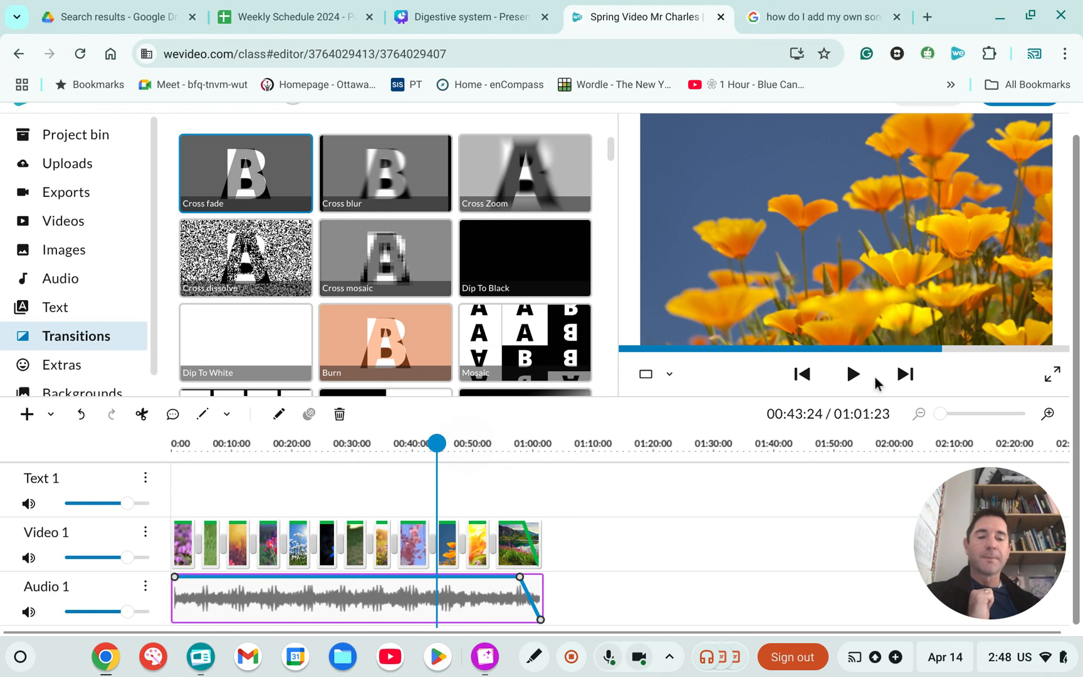
left_click(861, 380)
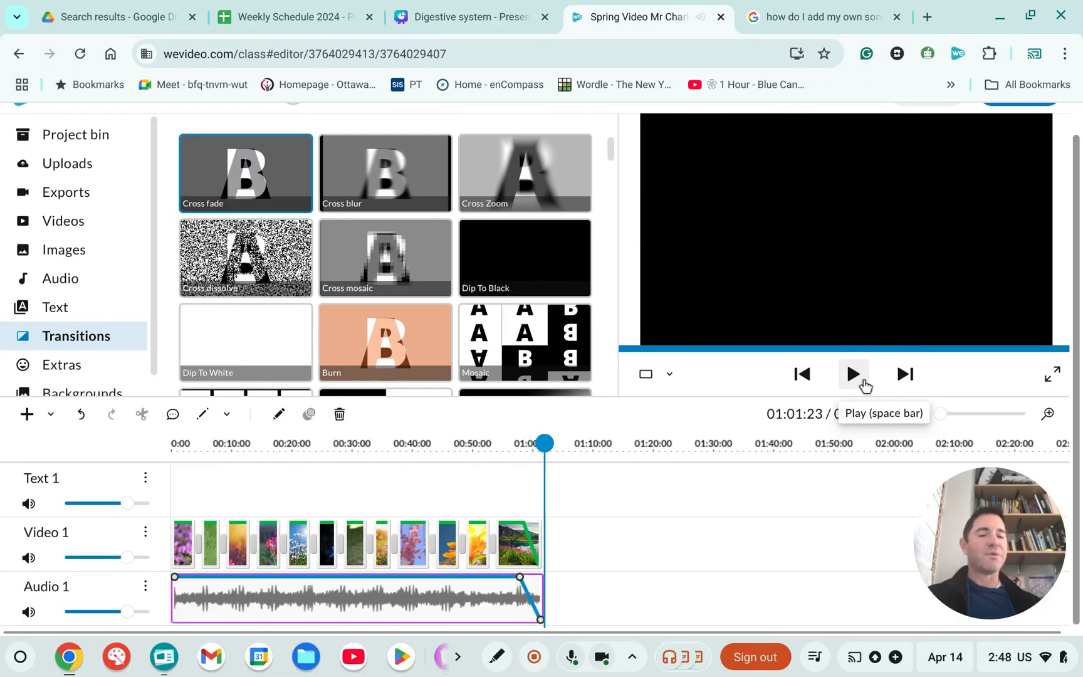
In the export options, insert "by" before the author's name in the title and set the resolution to HD (1280 x 720).
scroll(839, 439, "up", 1)
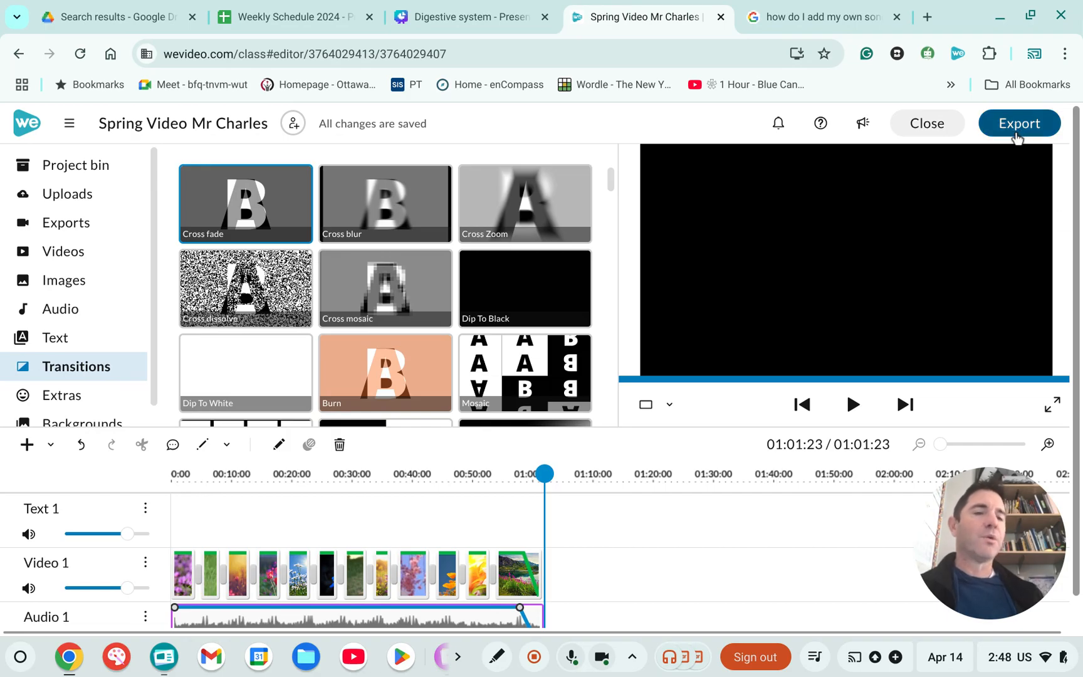
left_click(1018, 124)
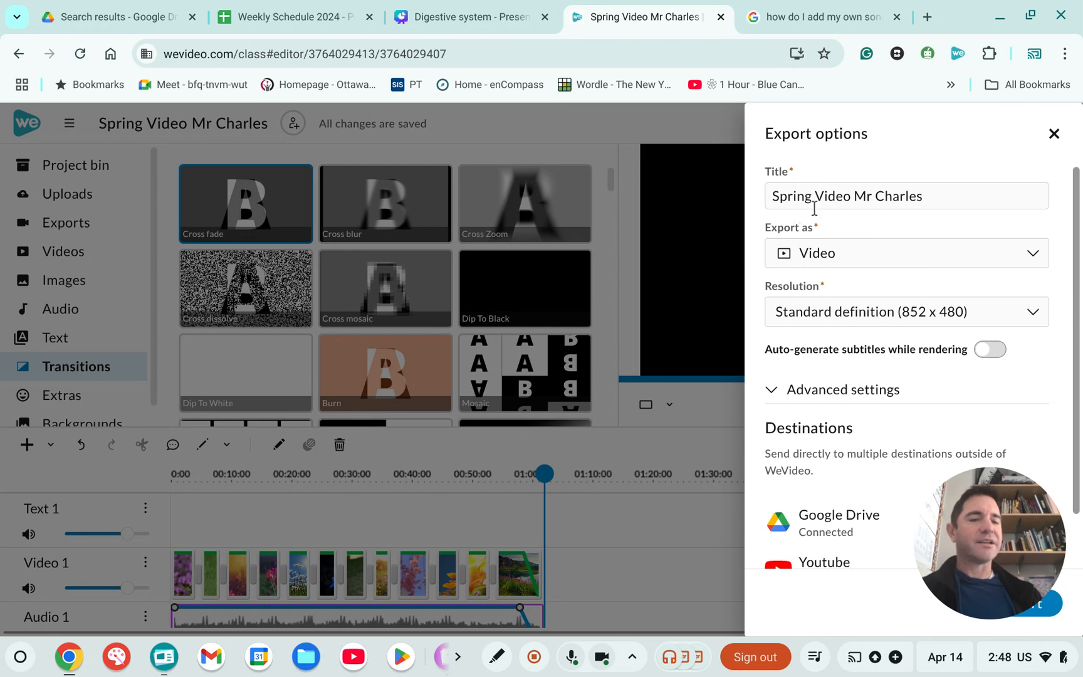
left_click(853, 194)
type("by")
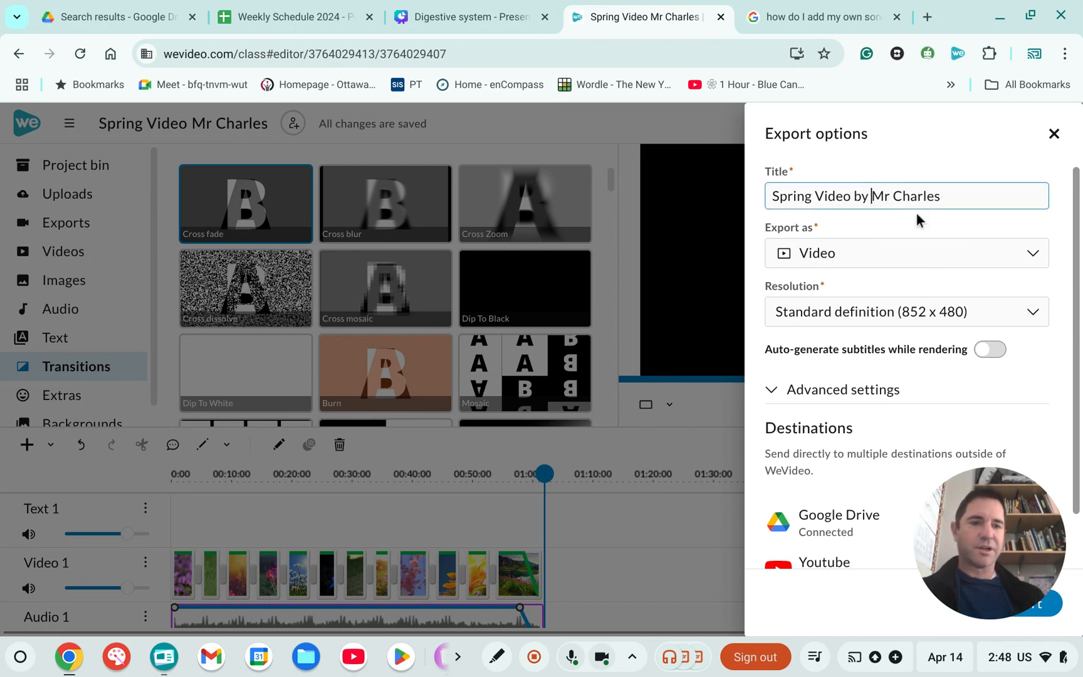
left_click(1035, 321)
left_click(896, 409)
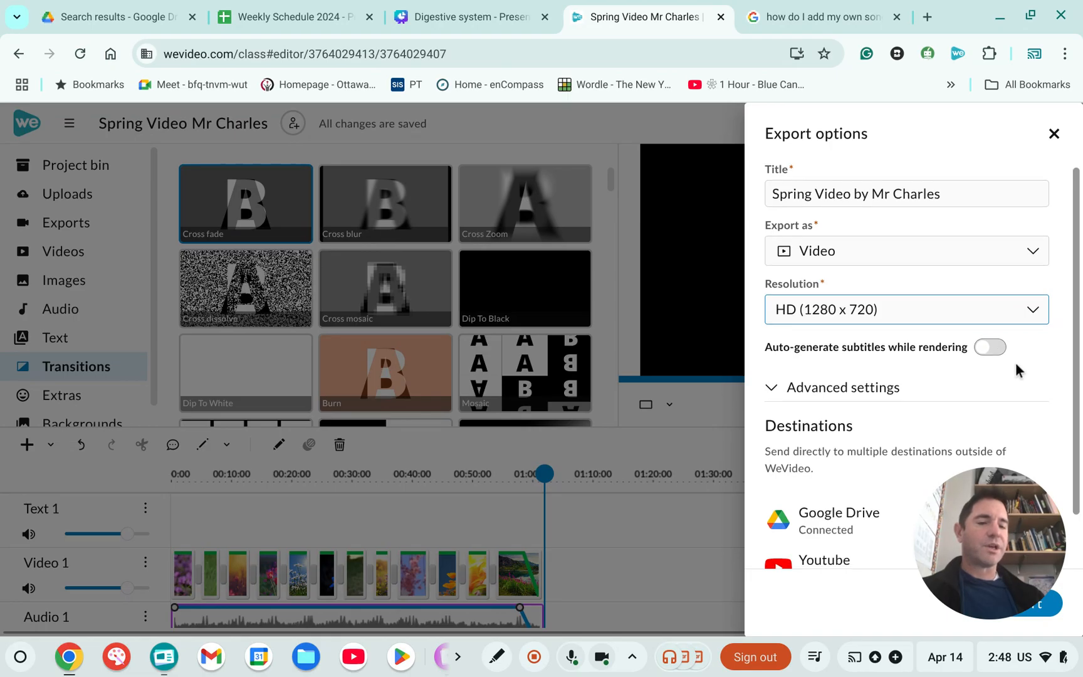
Add Google Drive as an export destination and start exporting the video.
scroll(1016, 362, "down", 1)
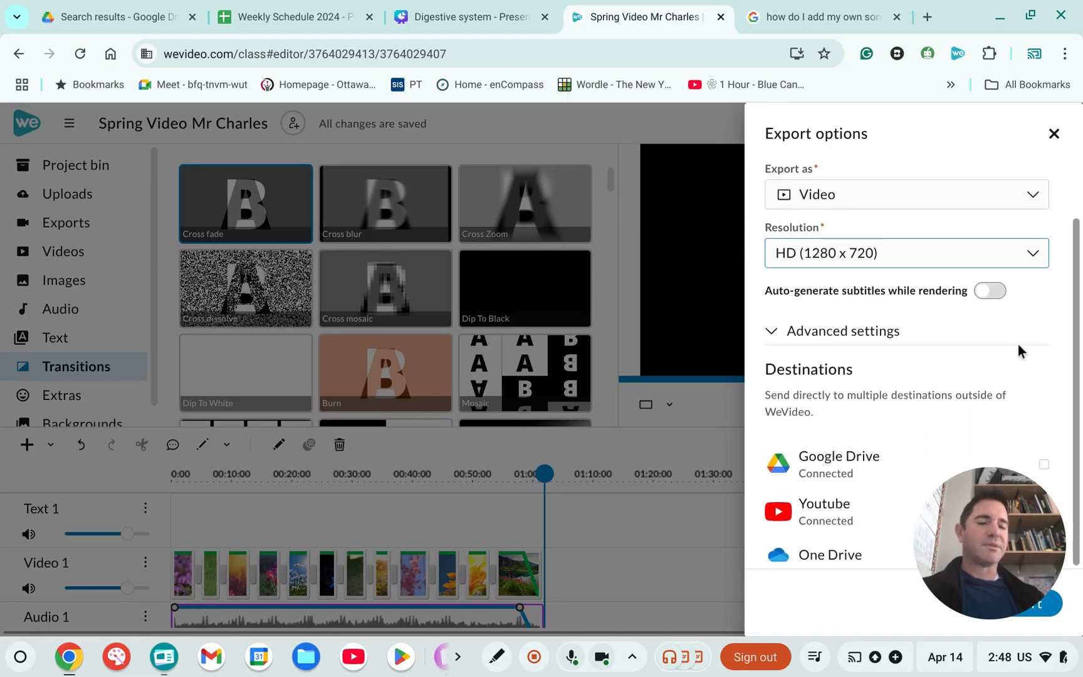
left_click(1044, 465)
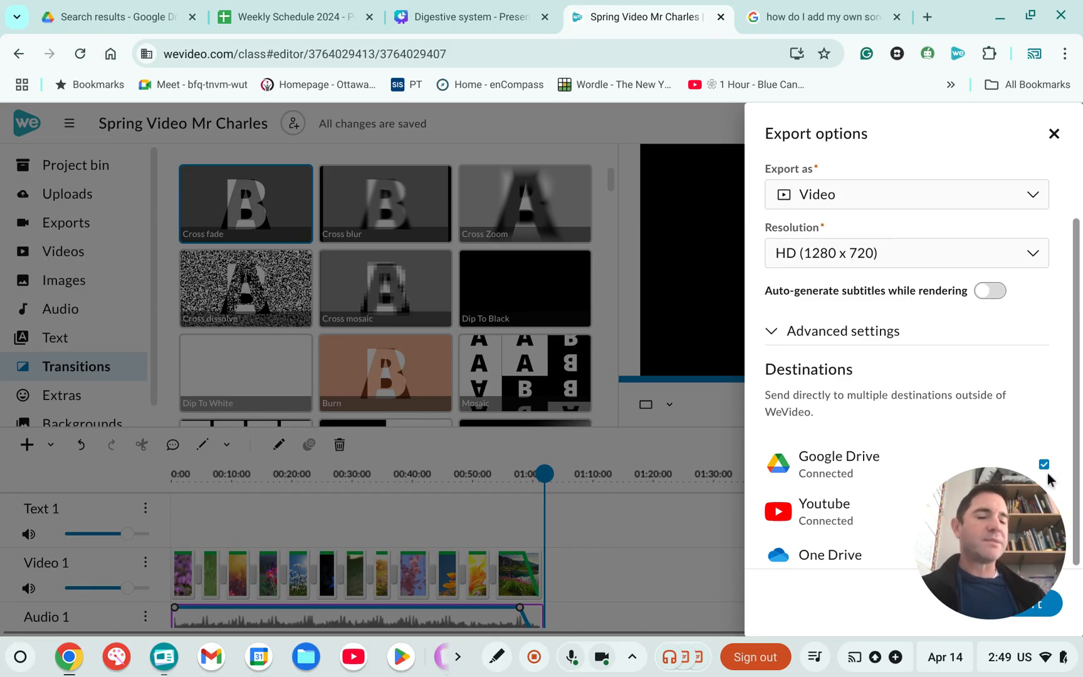
left_click(1048, 616)
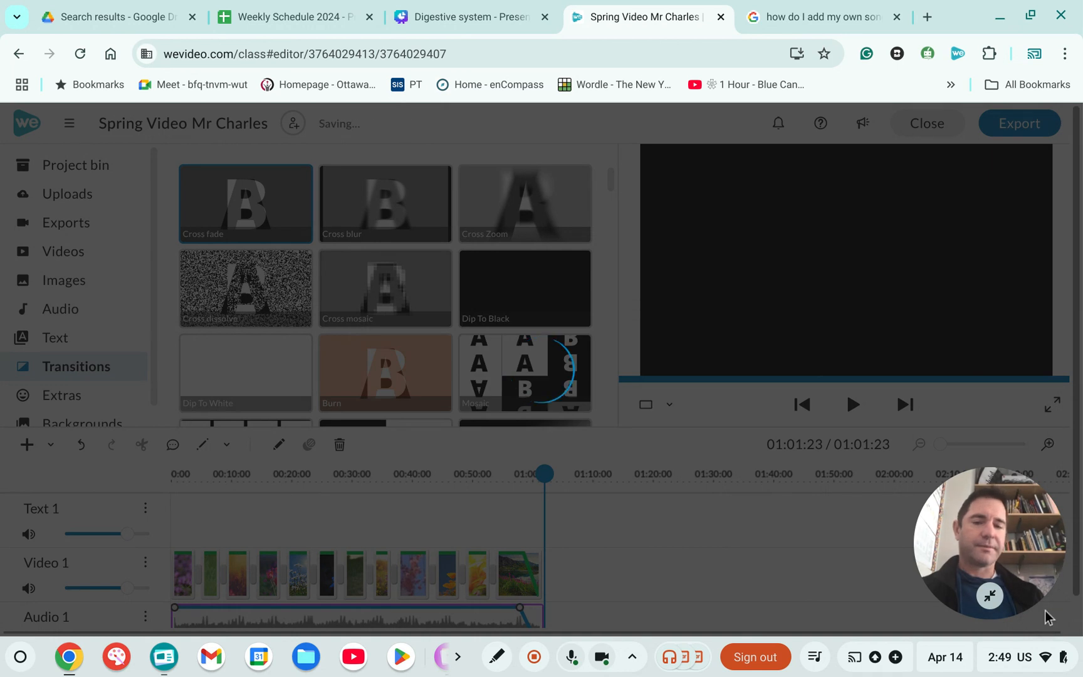